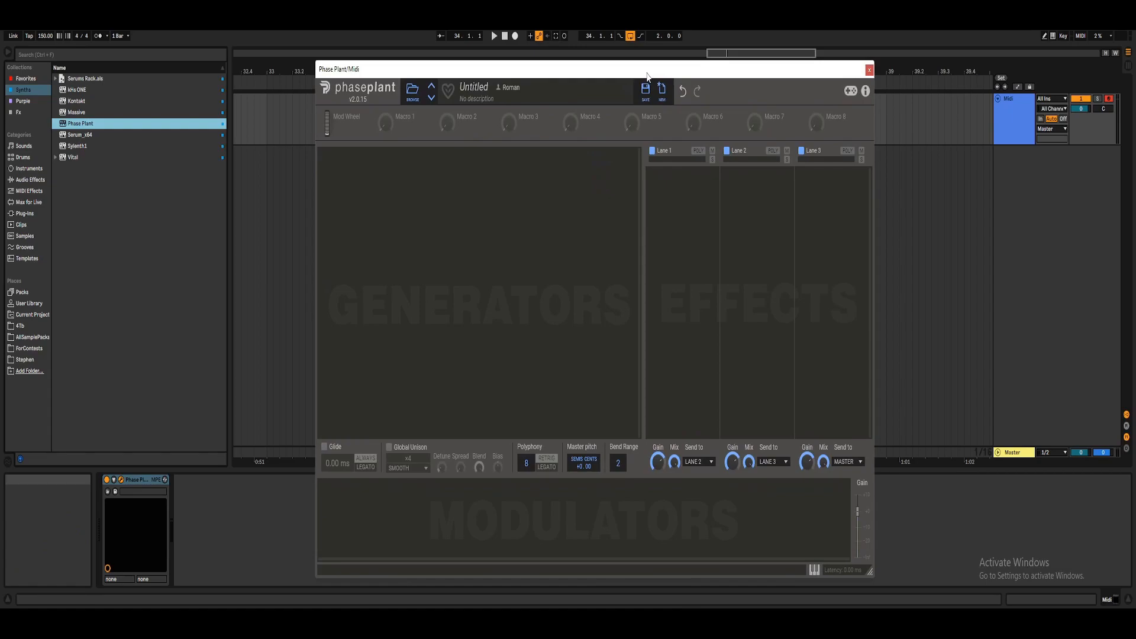
Add a Sampler generator in Phase Plant and load LoopForExamplePurposes.wav into it
mouse_move(654, 76)
left_mouse_down()
mouse_move(638, 76)
mouse_move(651, 75)
left_mouse_up()
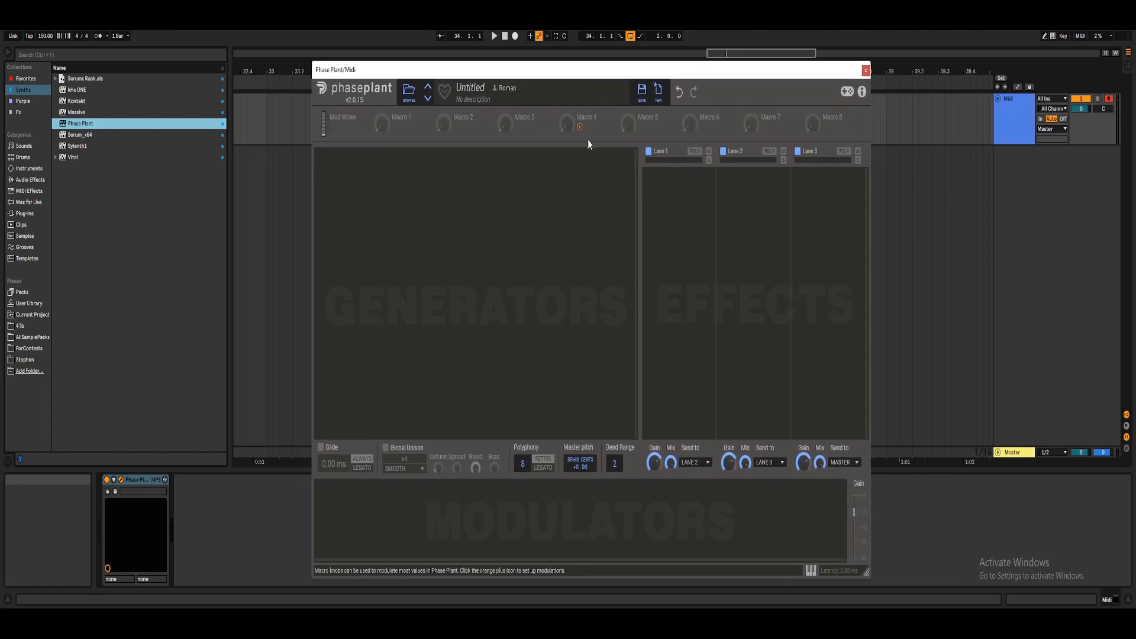
left_click(578, 173)
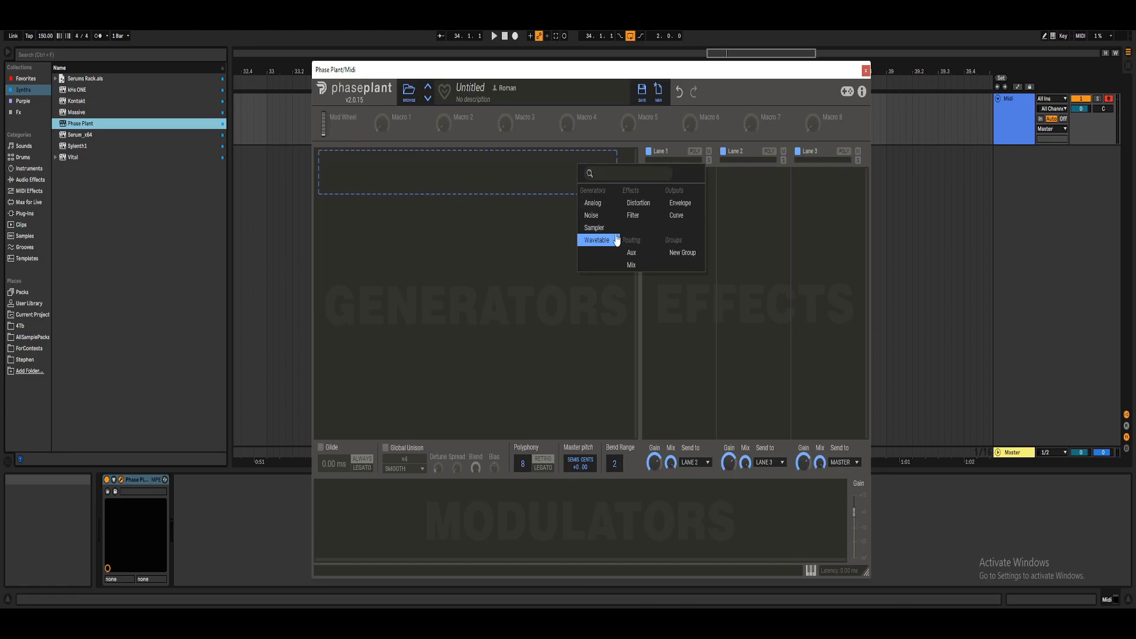
left_click(594, 227)
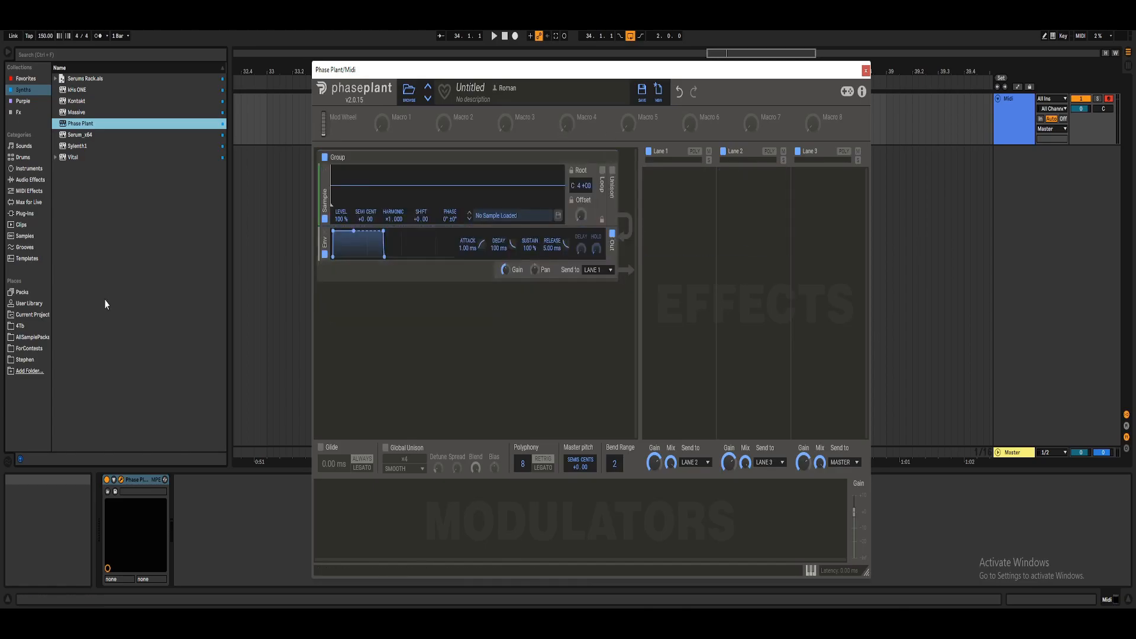
left_click(20, 325)
left_click_drag(105, 433, 422, 195)
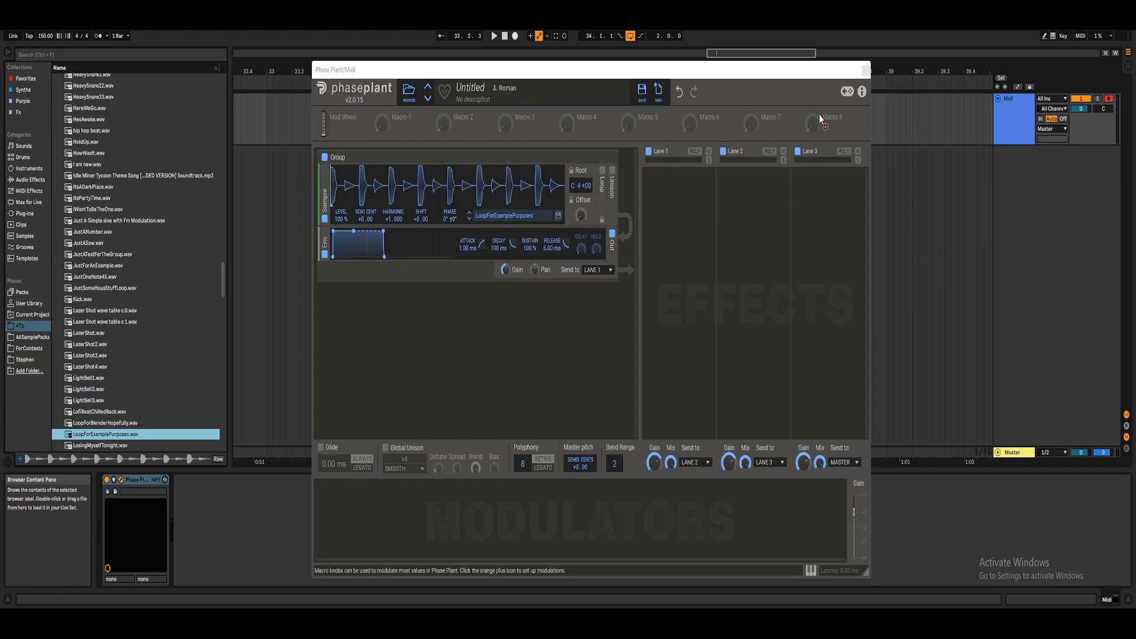
Close Phase Plant and create a two-bar MIDI clip on the Midi track from bar 34 to bar 36
left_click(865, 70)
left_click_drag(370, 138, 575, 137)
key("ctrl+shift+m")
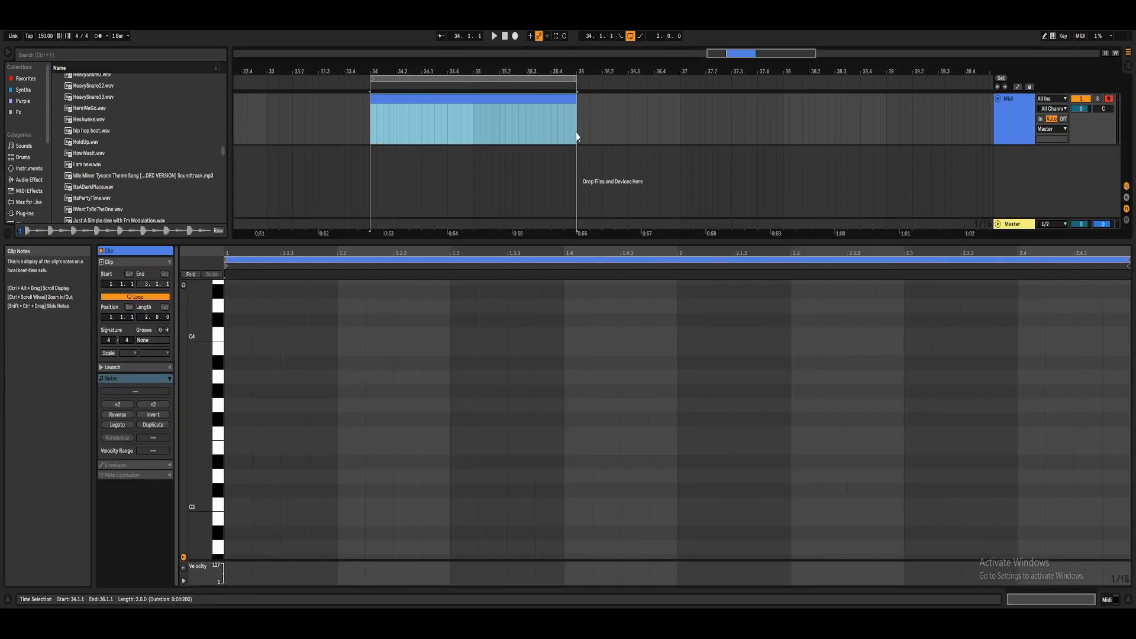
key("shift+Tab")
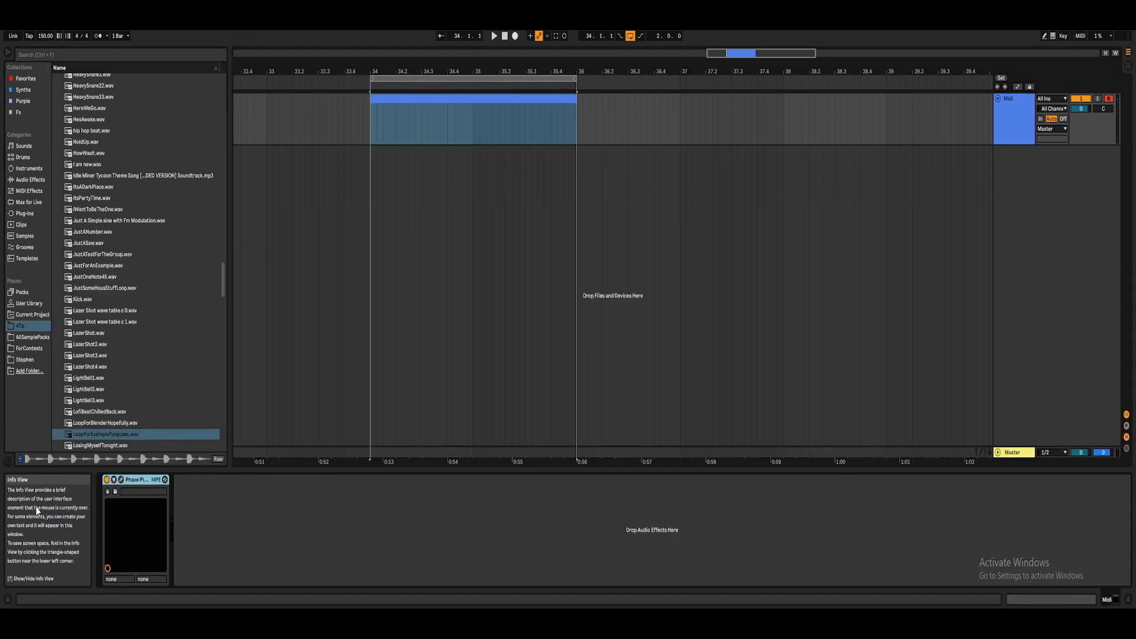
key("shift+Tab")
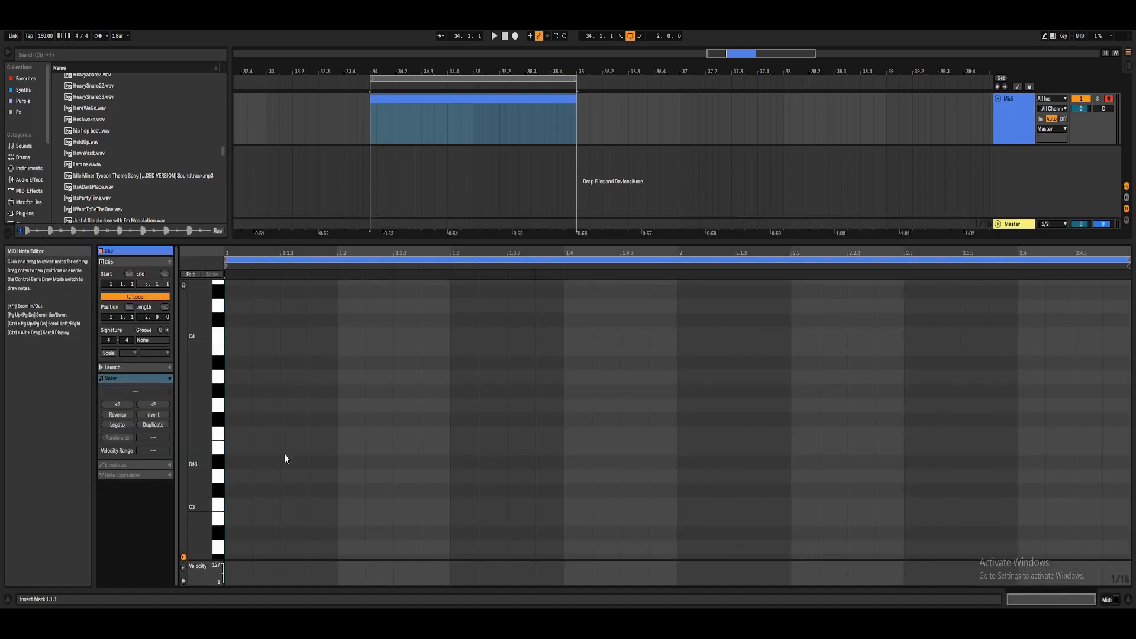
Draw an F3 note spanning the full two bars of the MIDI clip and start playback
double_click(237, 436)
left_click_drag(251, 437, 1121, 532)
key("space")
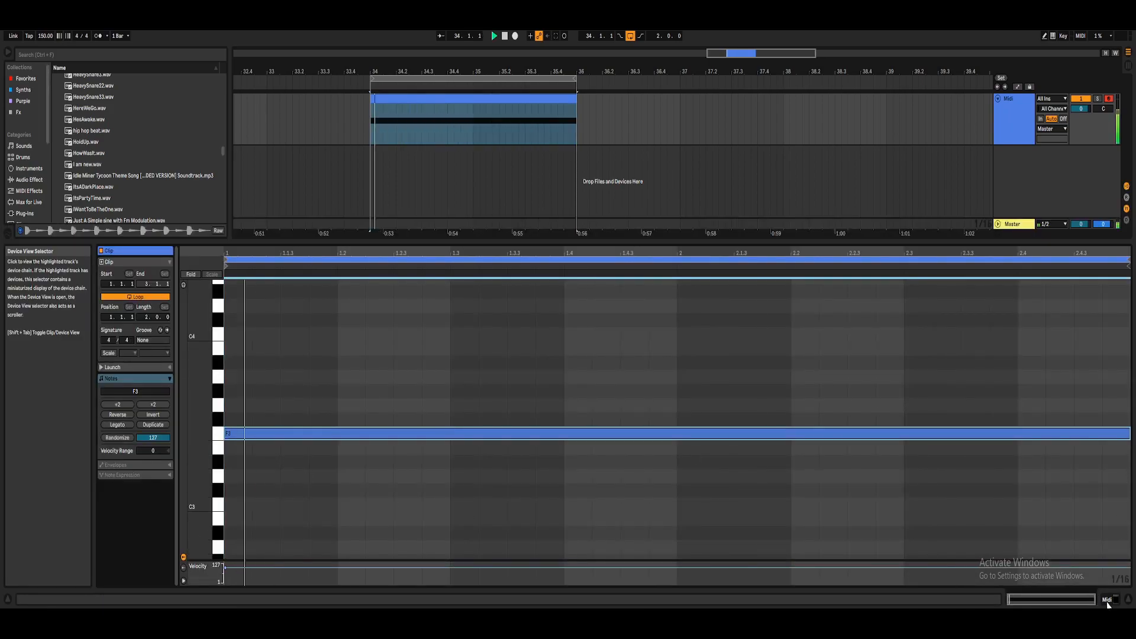
Reopen Phase Plant from the track's device chain, set the sample's root note to F4, and audition the loop
left_click(1107, 603)
key("space")
left_click(121, 480)
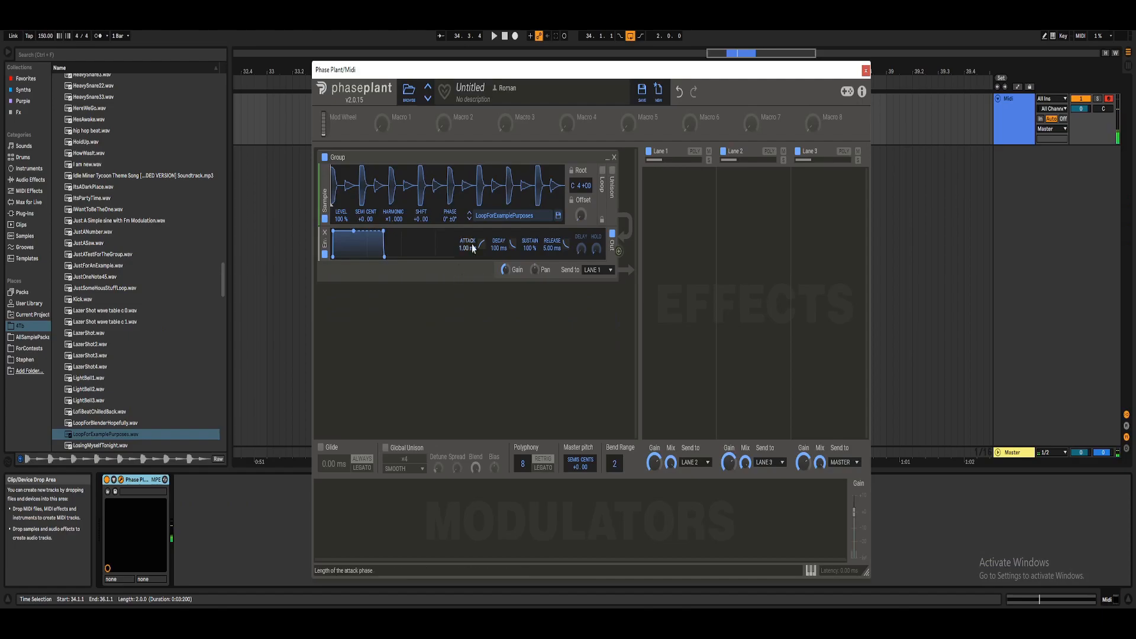
left_click_drag(576, 187, 584, 155)
key("space")
left_click_drag(585, 72, 562, 161)
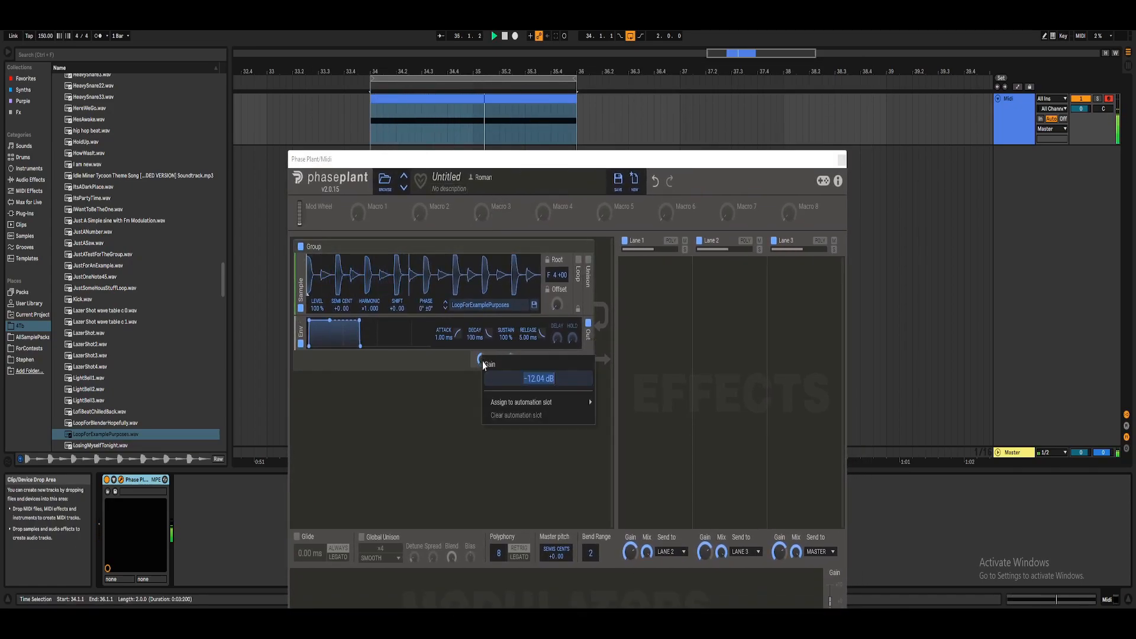
left_click_drag(531, 167, 539, 125)
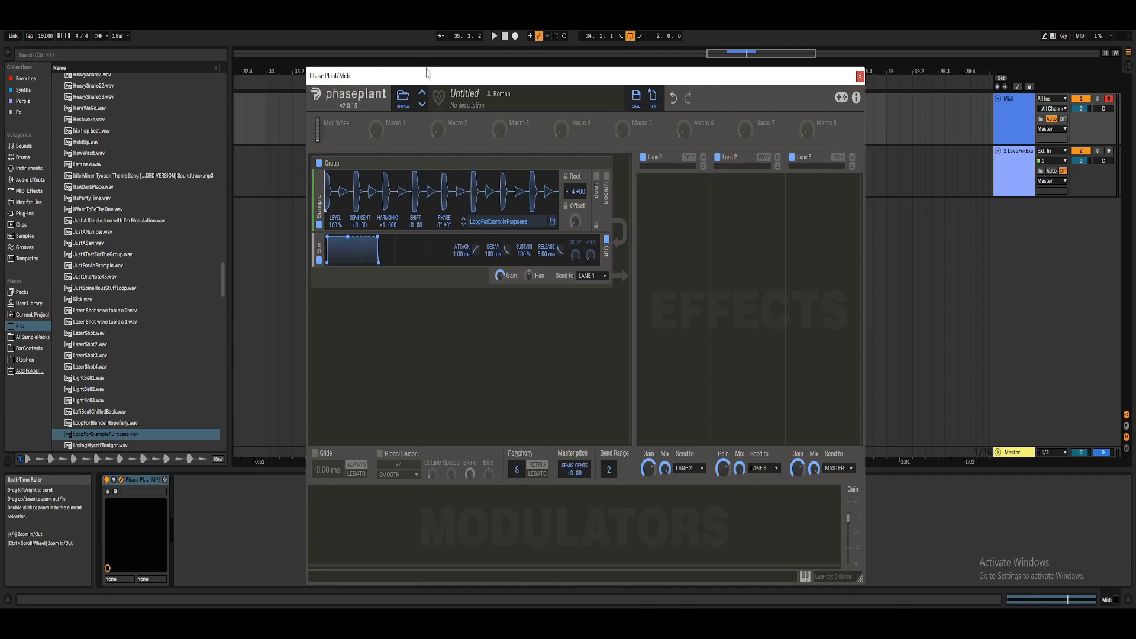
Add a Slice EQ effect to Lane 1 and open its editor
left_click(699, 204)
left_click(833, 287)
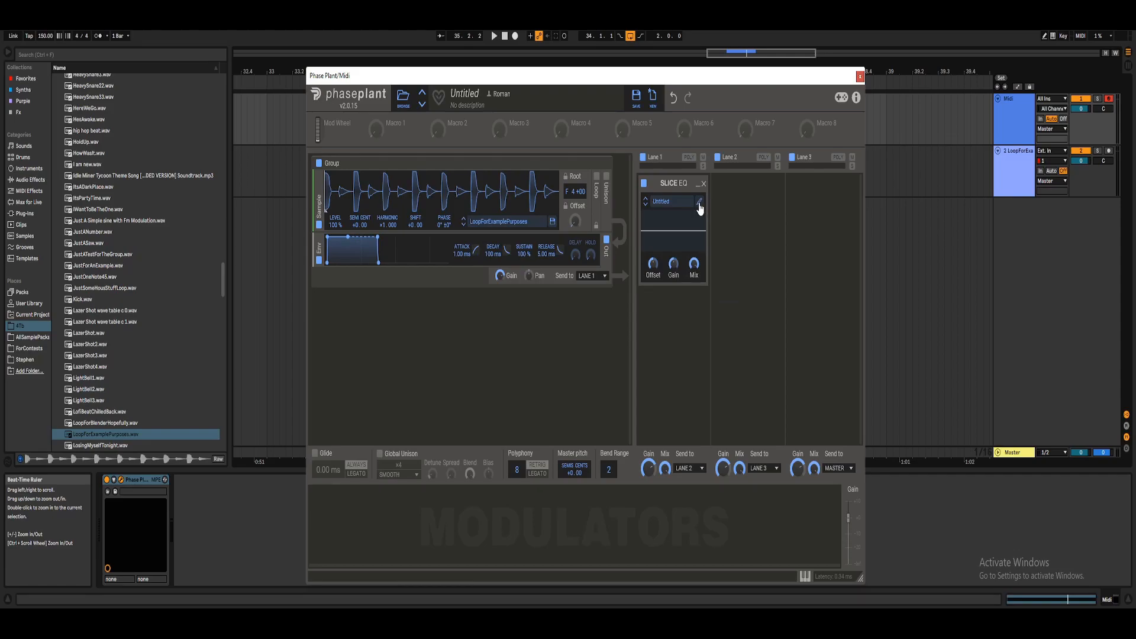
left_click(698, 203)
Add five peak filters spread along the zero line of the Slice EQ curve
left_click(503, 293)
left_click(598, 294)
left_click(540, 293)
left_click(469, 294)
left_click(644, 293)
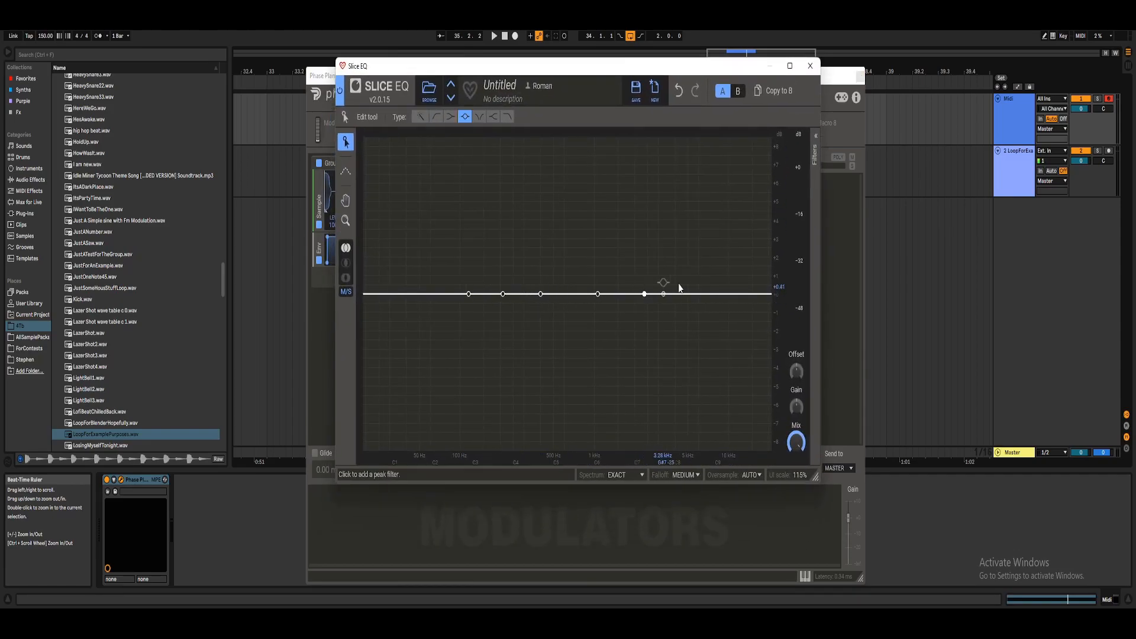
Show the filter list and shape the highest-frequency peak filter into a gentle boost at 5.04 kHz, auditioning the loop
left_click(813, 160)
left_click_drag(772, 427, 772, 459)
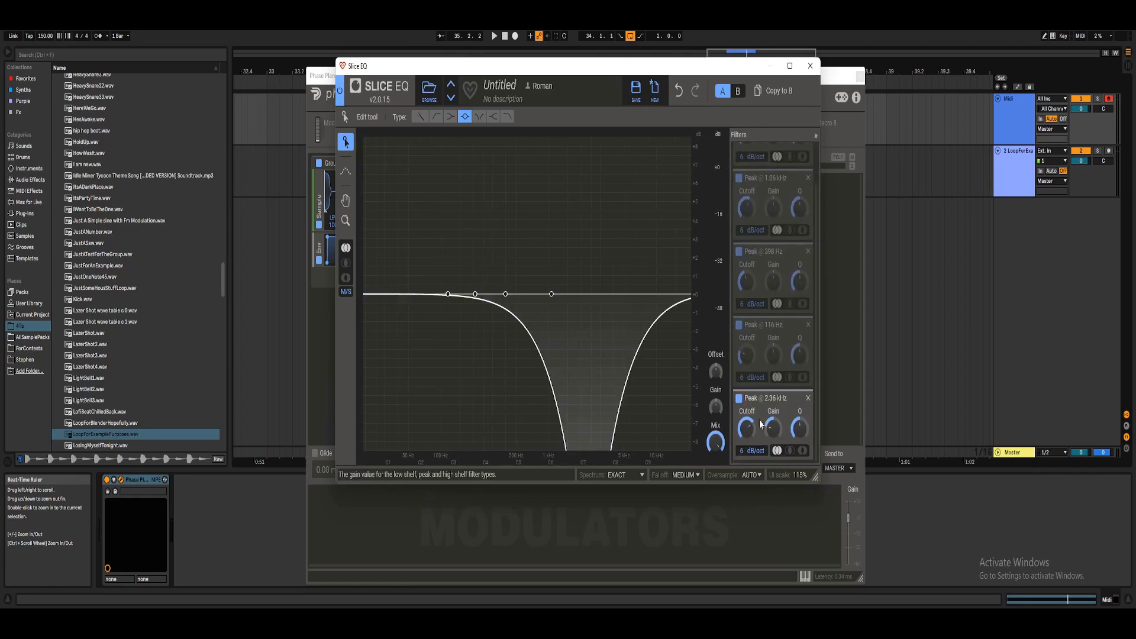
double_click(701, 370)
left_click_drag(645, 66, 655, 42)
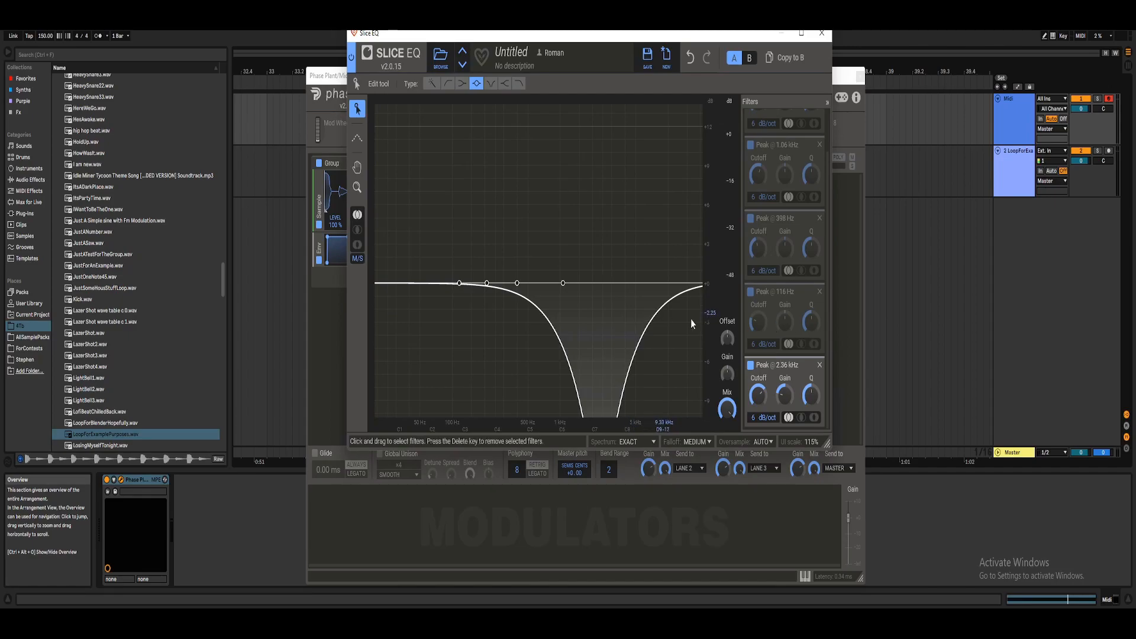
mouse_move(785, 395)
left_mouse_down()
mouse_move(789, 367)
mouse_move(798, 391)
left_mouse_up()
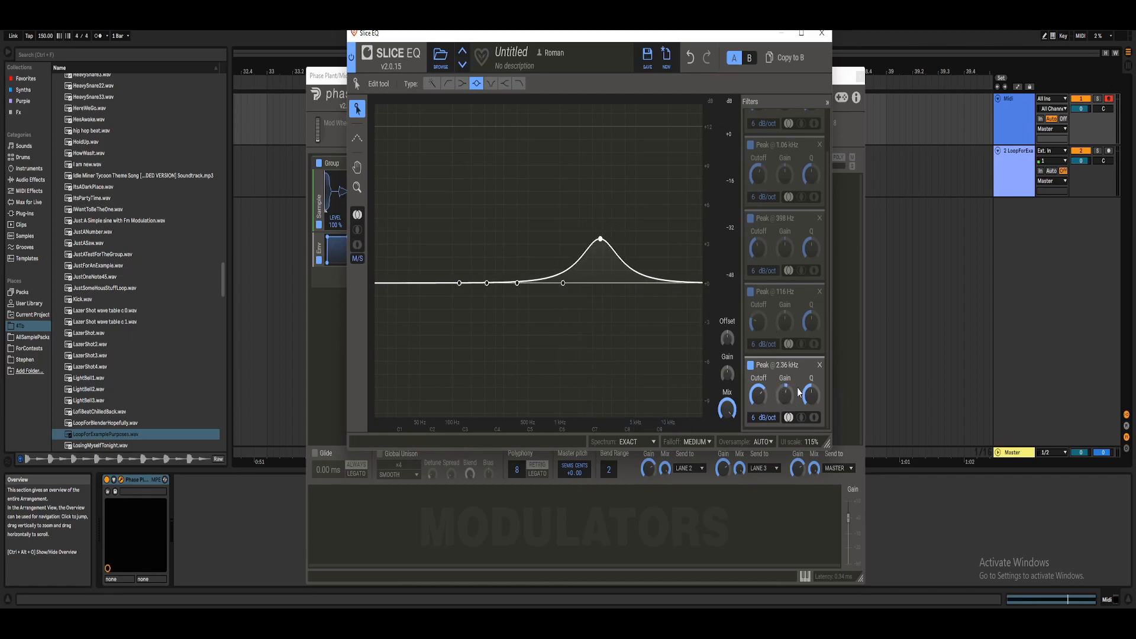
left_click_drag(600, 238, 614, 291)
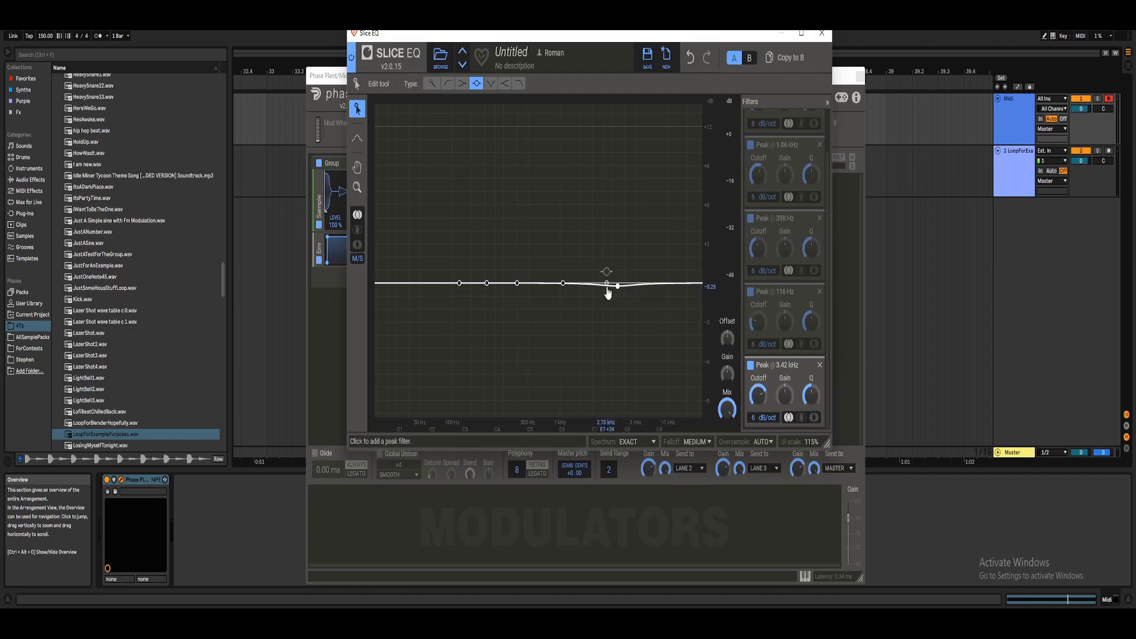
left_click_drag(617, 290, 607, 287)
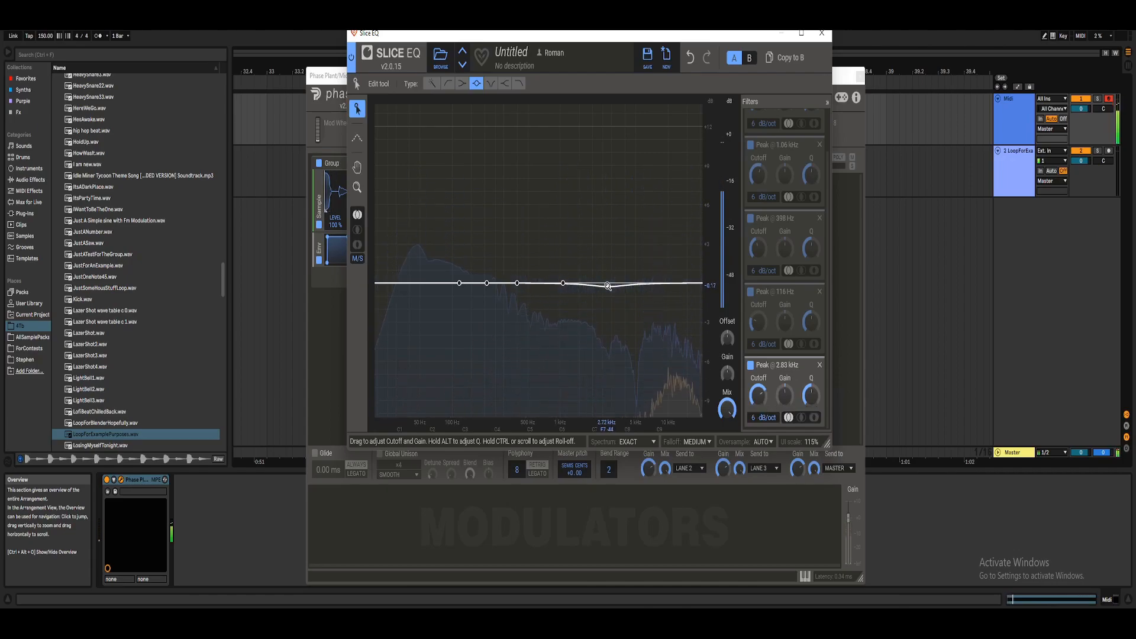
left_click_drag(607, 287, 635, 259)
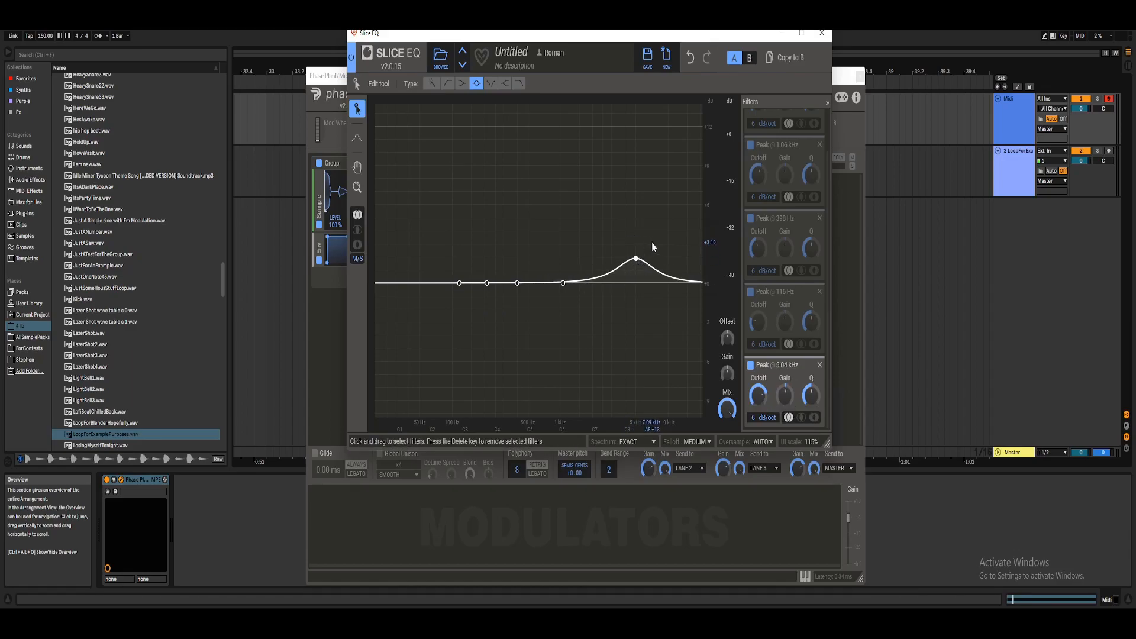
Bypass the Slice EQ effect and add FabFilter Pro-Q 3 to the Midi track
left_click(822, 33)
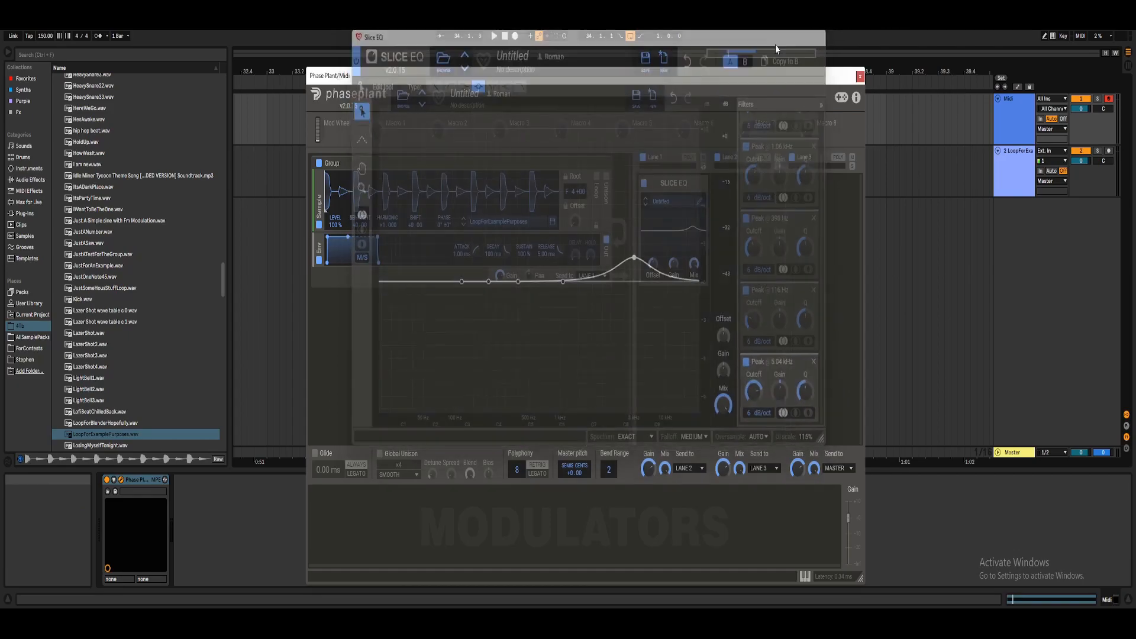
left_click(643, 187)
left_click(23, 90)
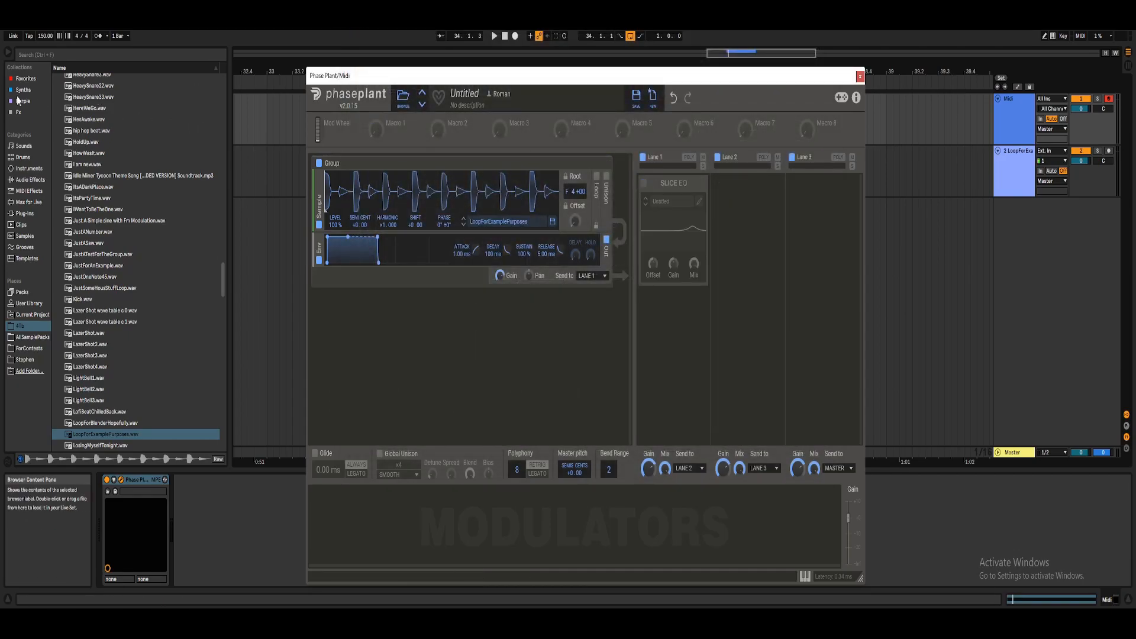
left_click(18, 112)
double_click(83, 100)
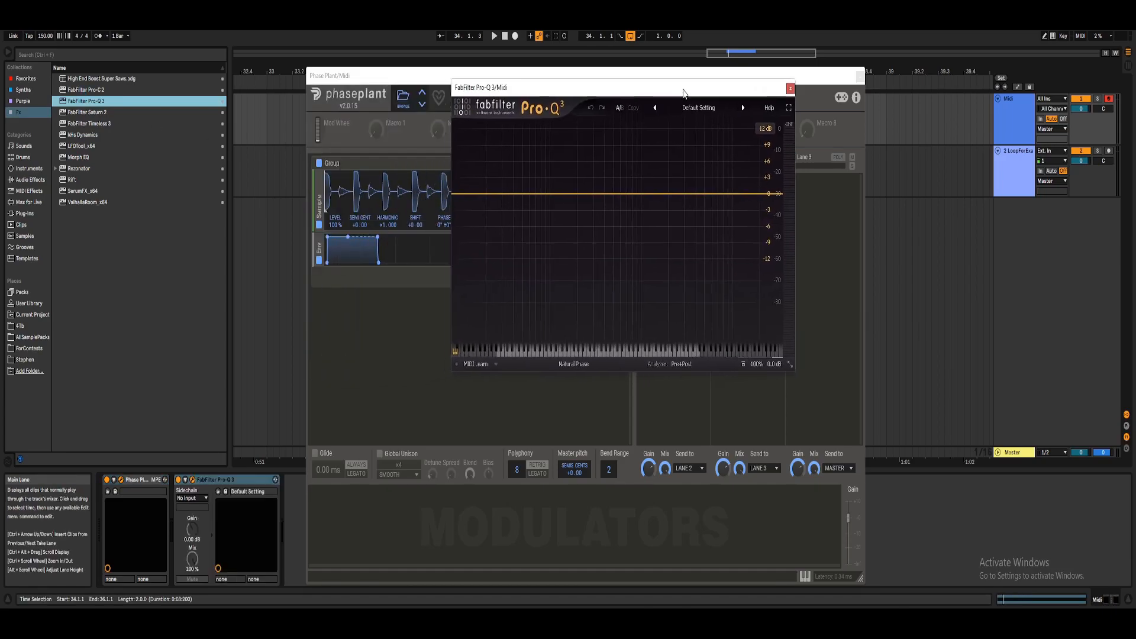
Add a bell band at about 42 Hz in Pro-Q 3 during playback and make it dynamic
key("space")
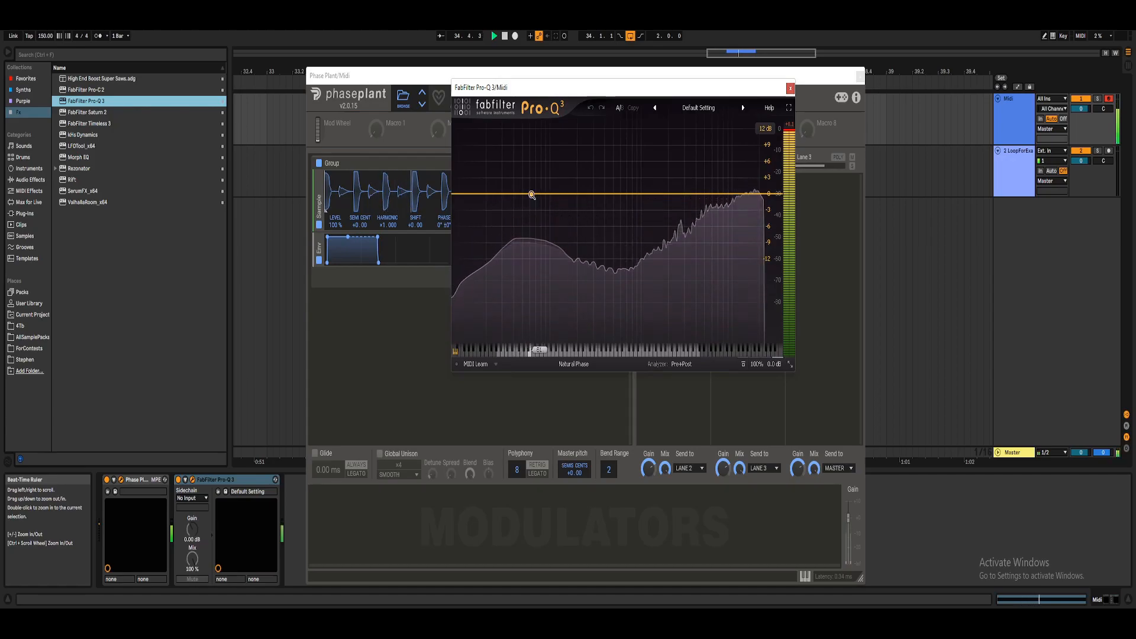
double_click(515, 196)
left_click_drag(514, 197, 517, 199)
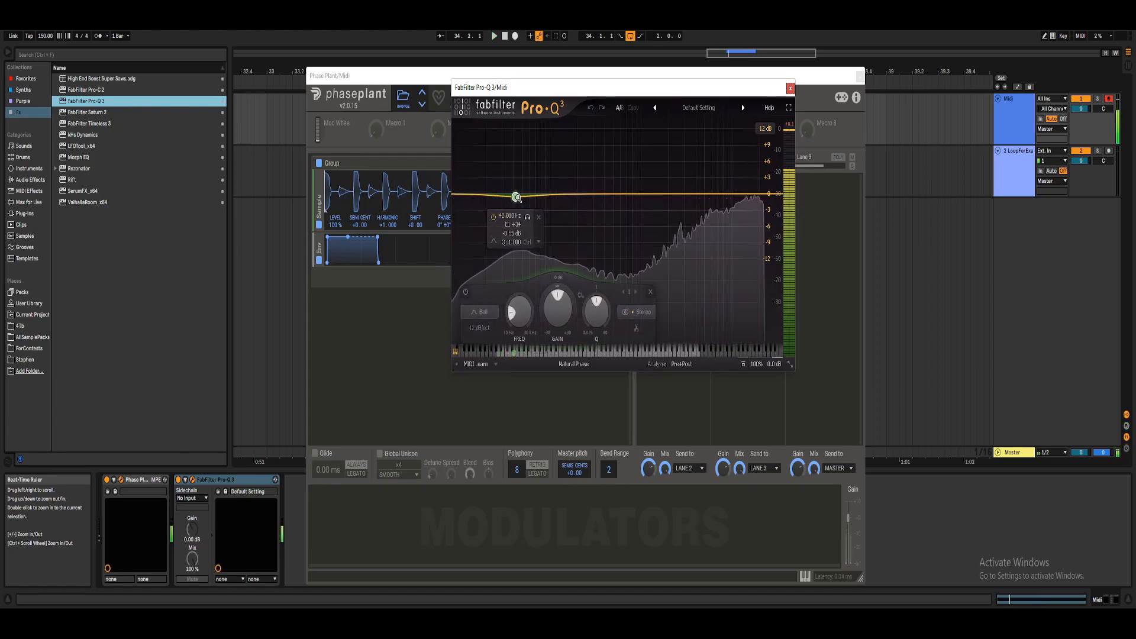
right_click(517, 199)
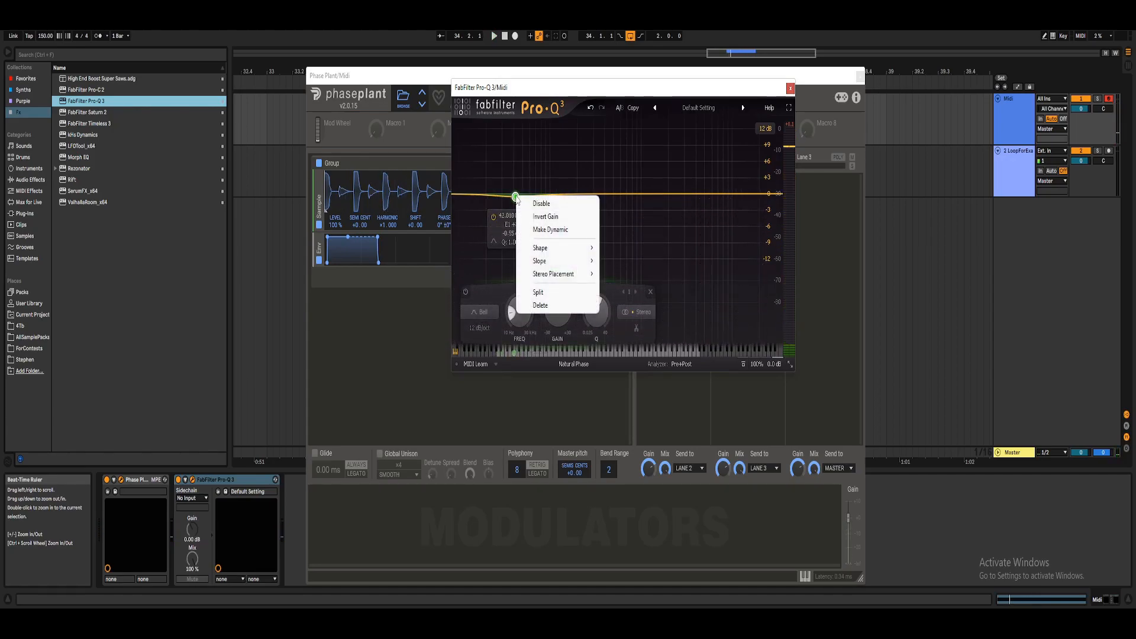
left_click(553, 234)
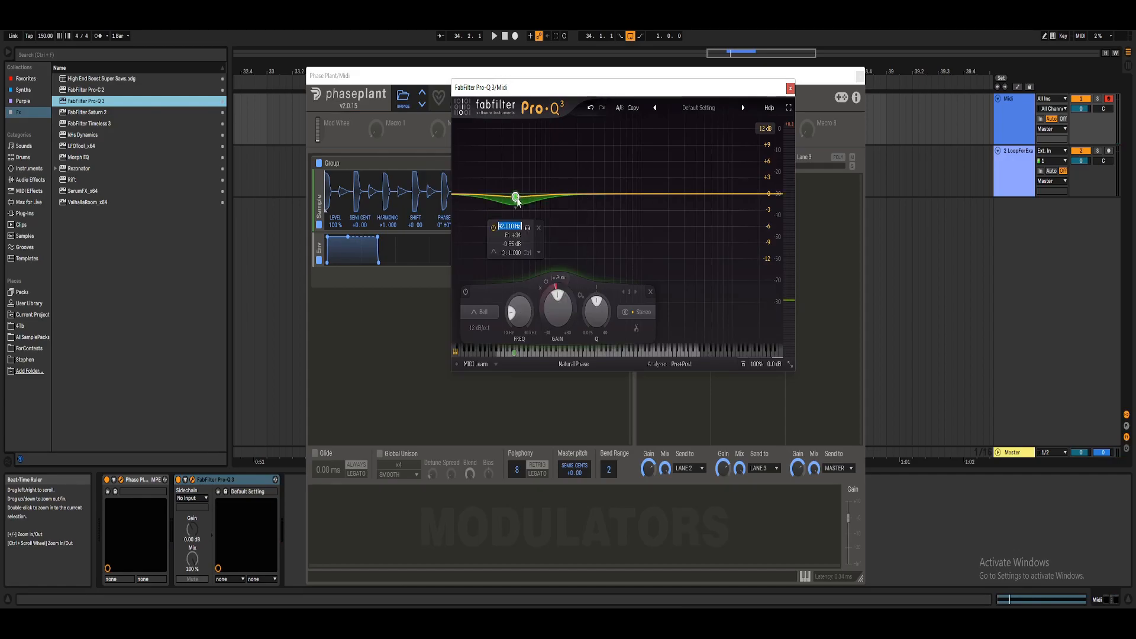
Reposition the dynamic band at about 41 Hz with 0 dB gain
type("0")
key("Return")
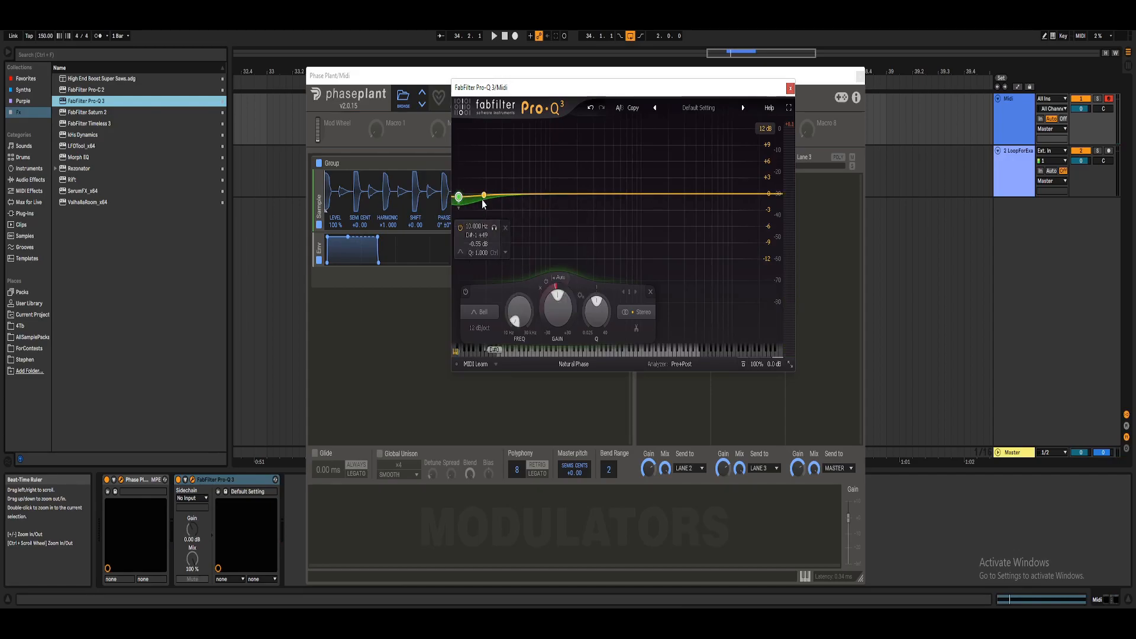
left_click_drag(459, 196, 514, 195)
Try a dynamic cut of about 4 dB on the 41 Hz band with playback, and reset its dynamic range to zero
key("space")
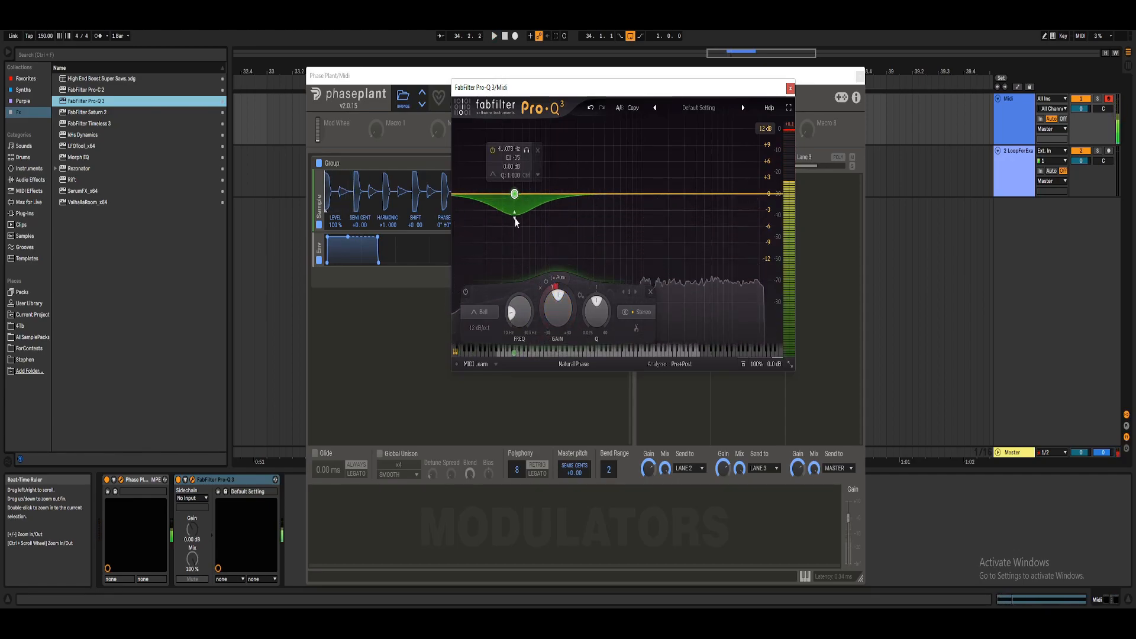
left_click_drag(523, 210, 527, 242)
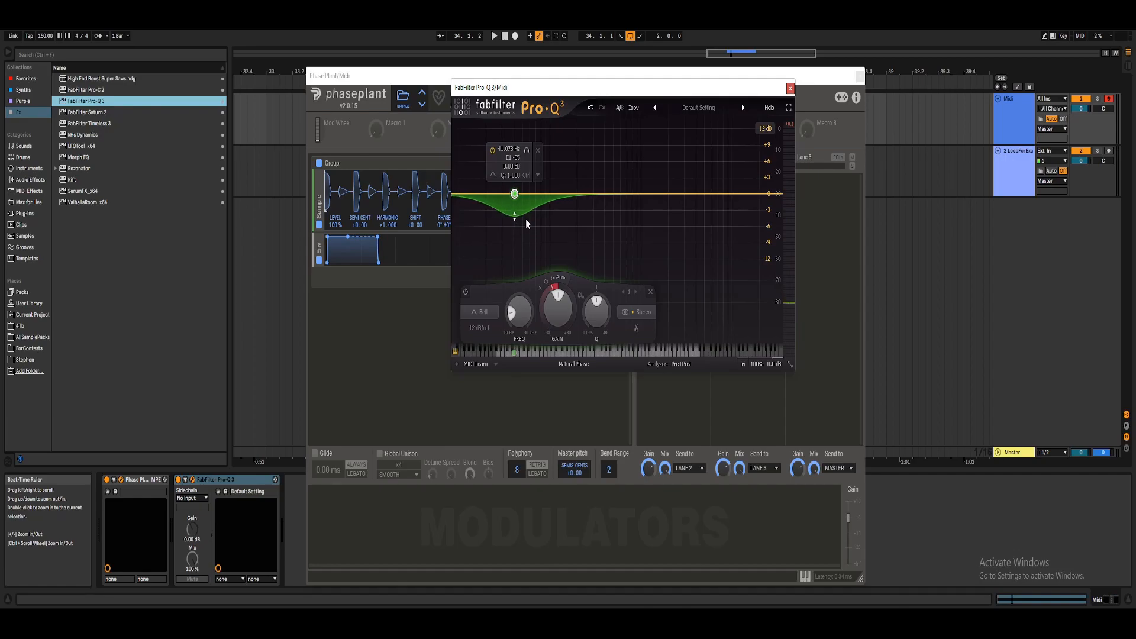
mouse_move(526, 223)
left_mouse_down()
mouse_move(527, 139)
mouse_move(530, 201)
left_mouse_up()
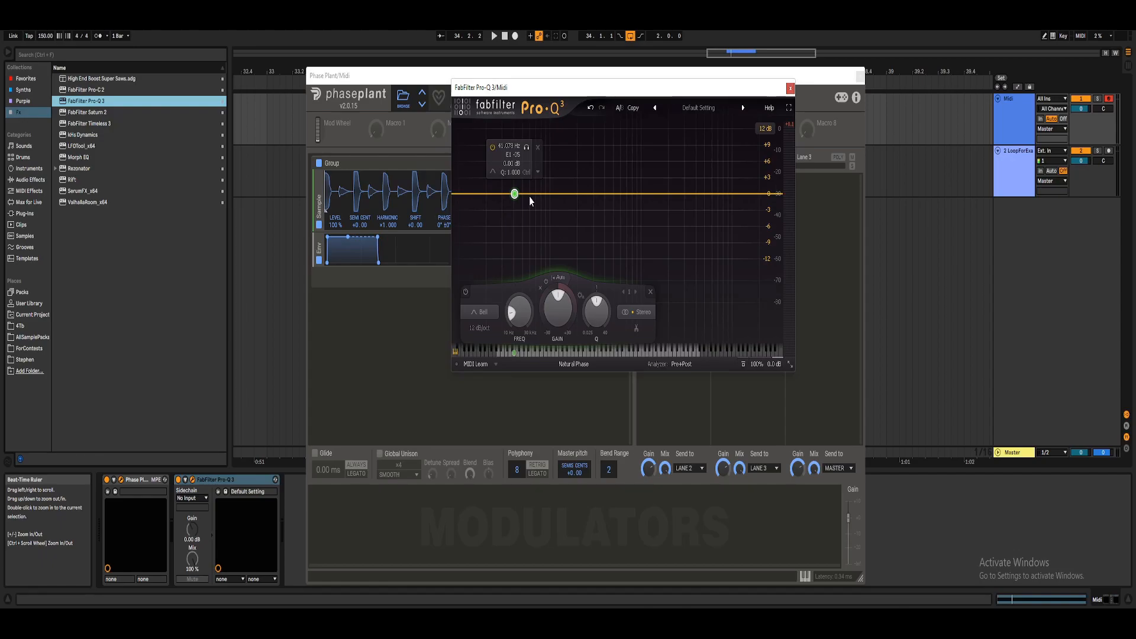
Play the loop and vary the 41 Hz band's dynamic range from cuts as deep as about 30 dB to a boost of about 10 dB
key("space")
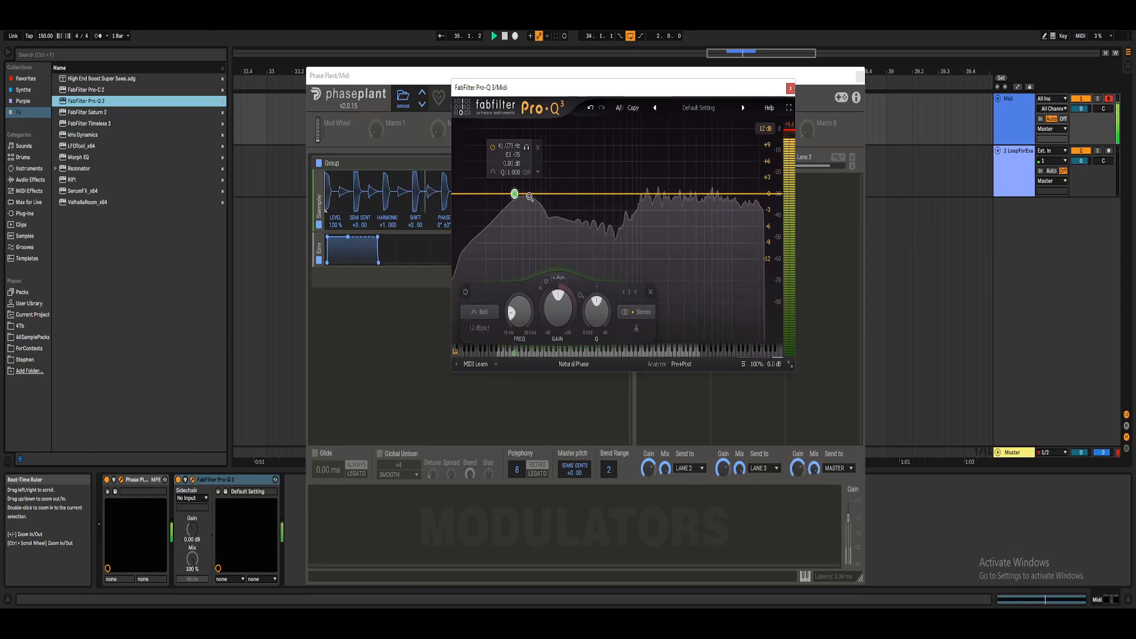
left_click_drag(515, 206, 519, 297)
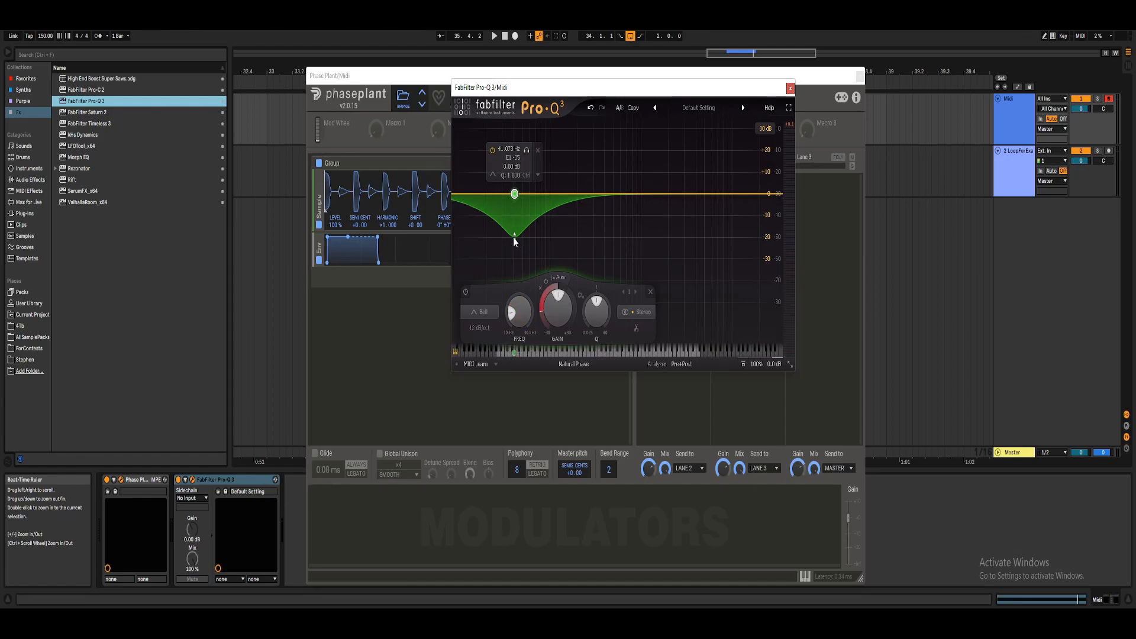
key("space")
left_click_drag(515, 256, 518, 213)
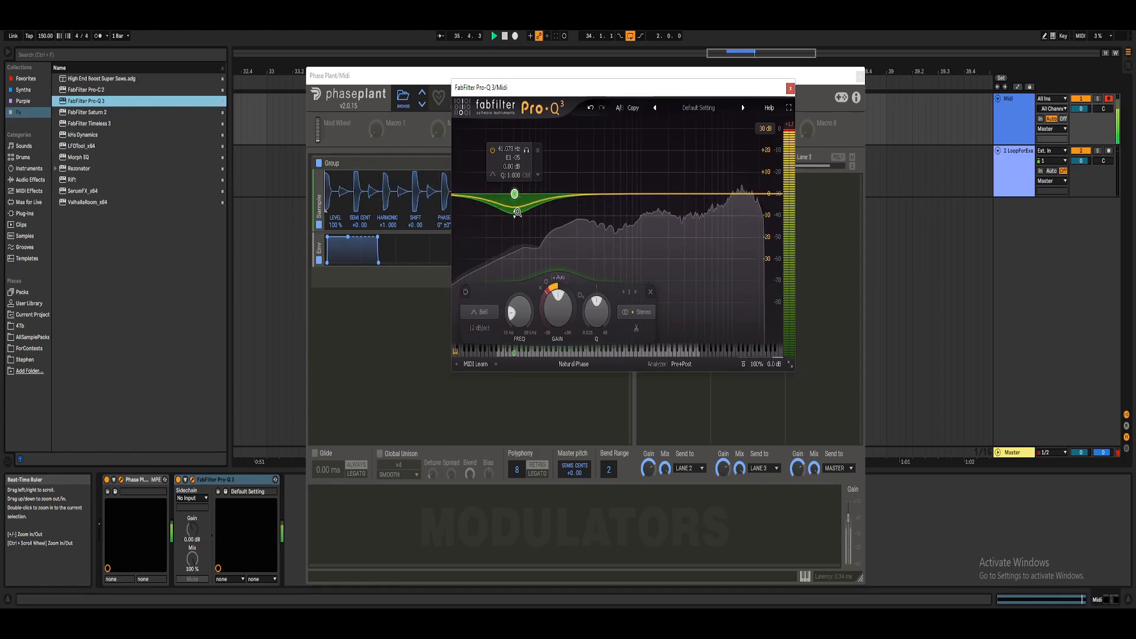
left_click_drag(518, 213, 523, 278)
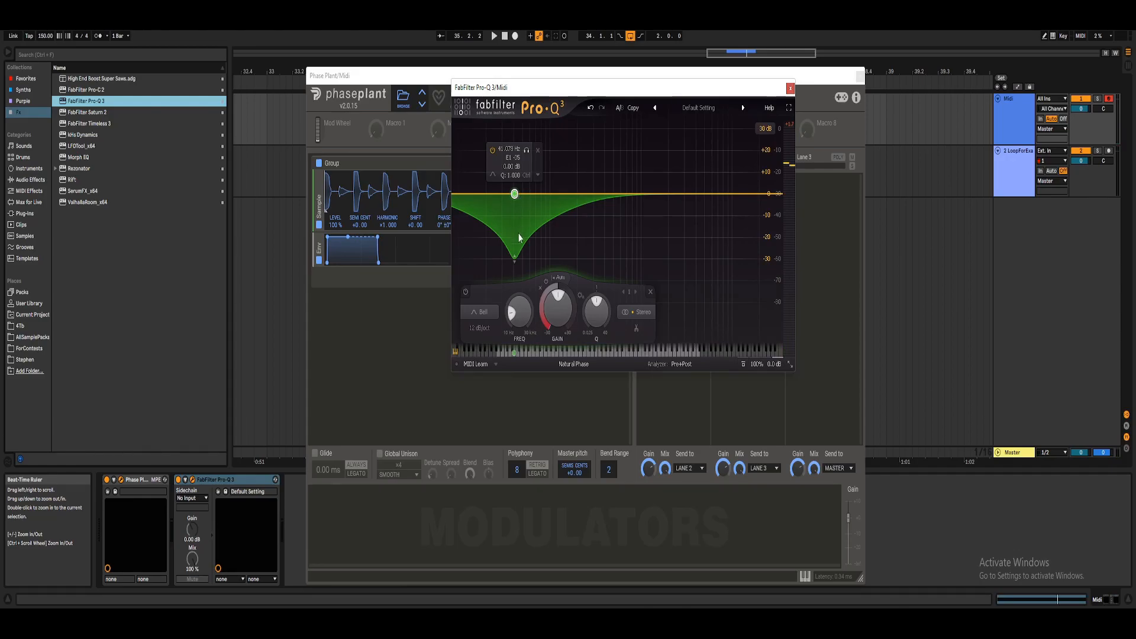
key("space")
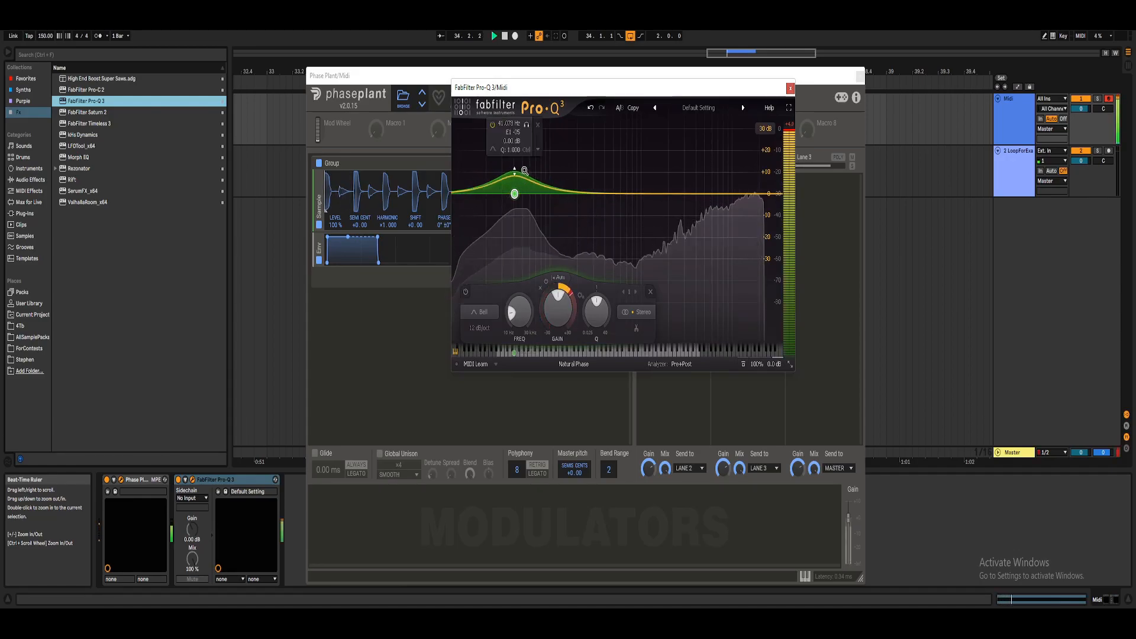
Move the dynamic band to about 226 Hz, give it a small dynamic boost, and shift it to about 2.5 kHz with playback
left_click_drag(515, 194, 582, 193)
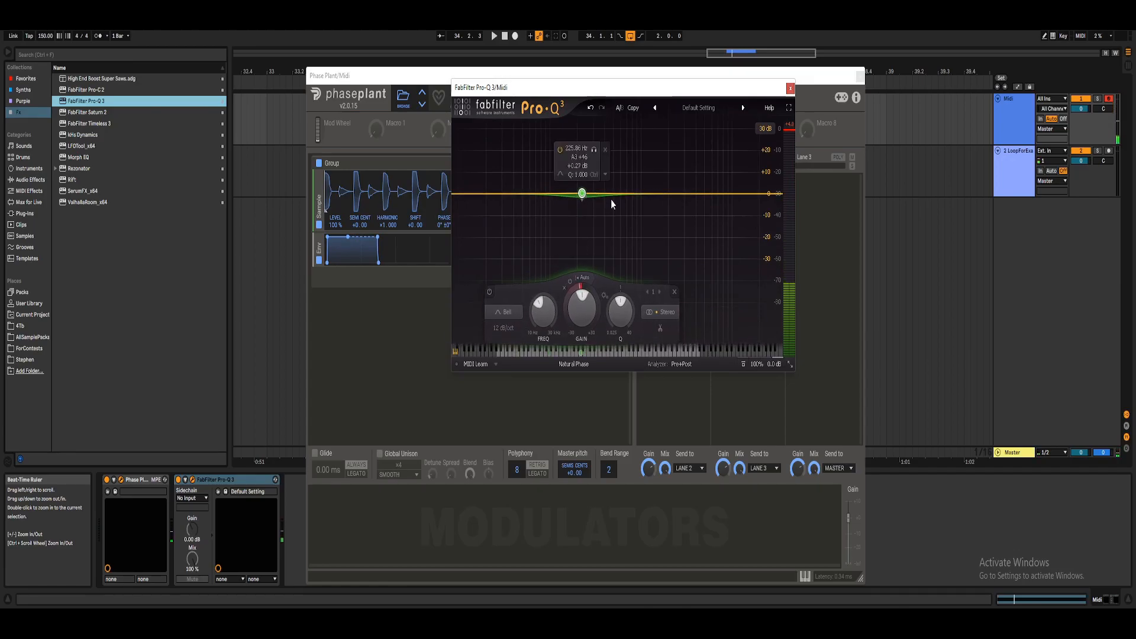
left_click_drag(583, 196, 581, 195)
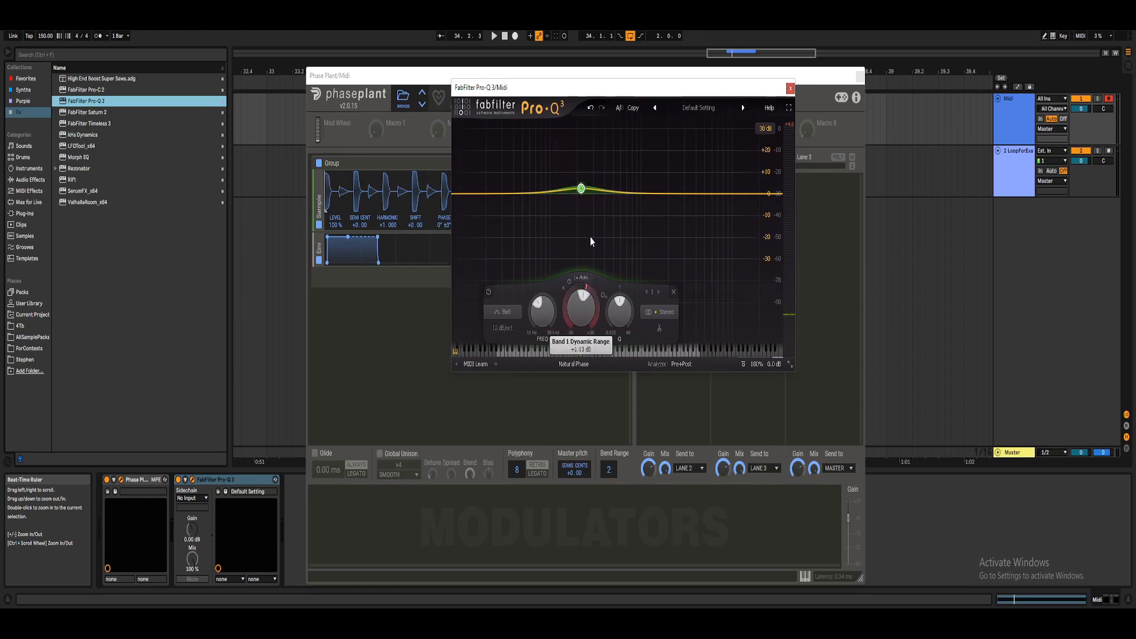
left_click_drag(581, 189, 680, 198)
key("space")
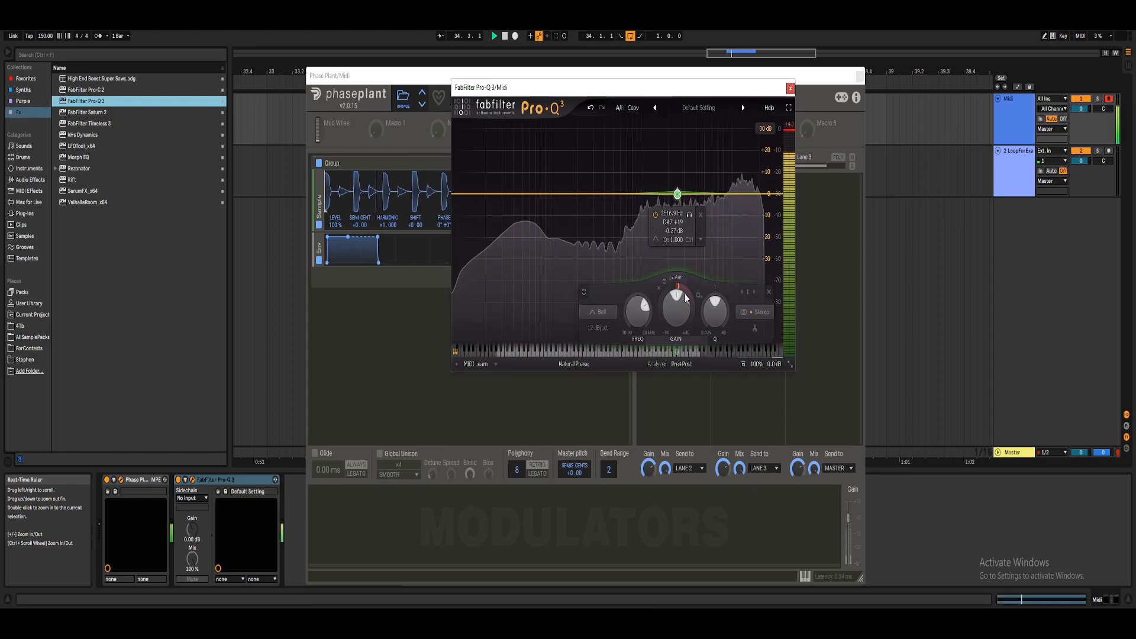
Play the loop and vary the 2.5 kHz band's dynamic range from a boost of about 5.4 dB to a cut of about 18 dB
left_click_drag(684, 292, 690, 258)
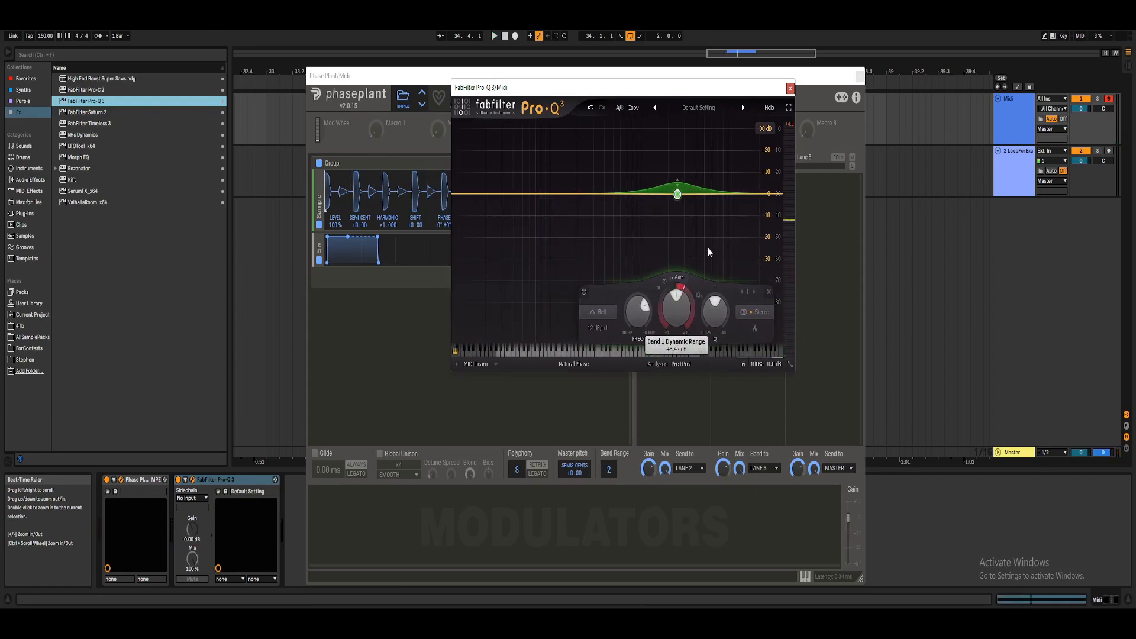
key("space")
left_click_drag(679, 290, 680, 278)
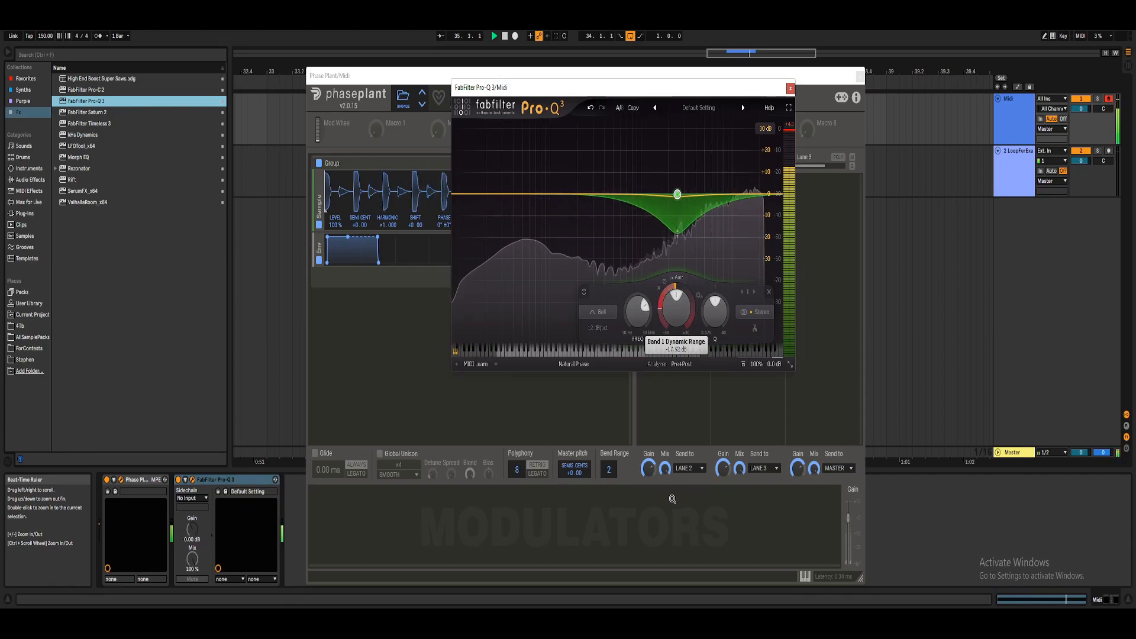
Narrow the 2.5 kHz band to a Q of about 5.8, adjust its dynamic cut, and stop playback
left_click_drag(716, 307, 726, 306)
mouse_move(674, 289)
left_click_drag(678, 250, 678, 242)
key("space")
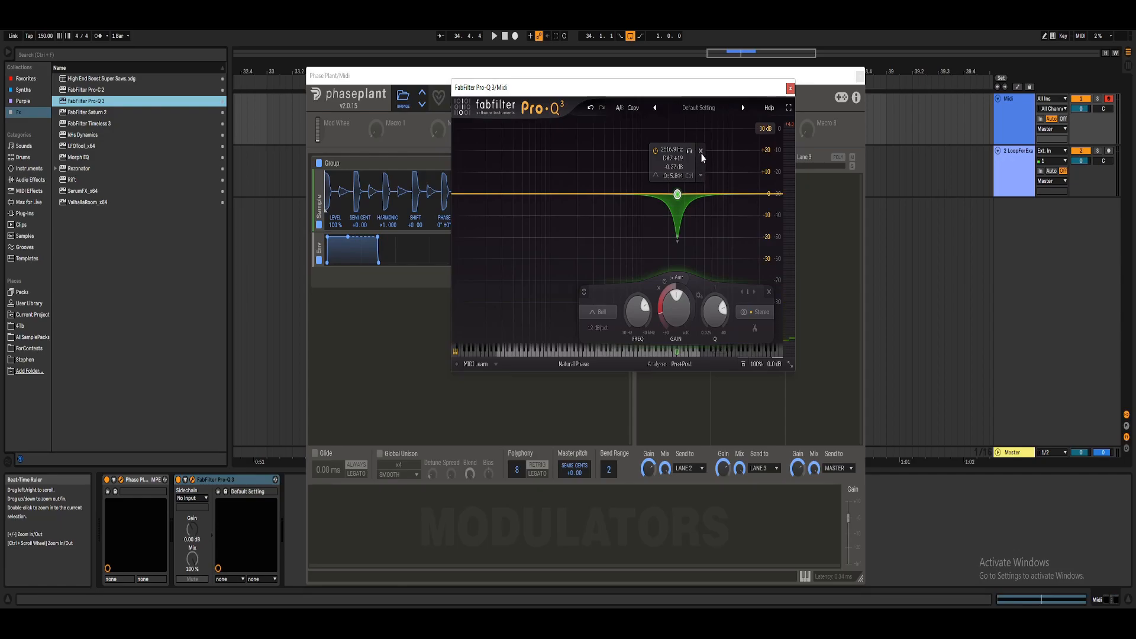
Delete the dynamic band and remove the Pro-Q 3 device from the Midi track's chain
left_click_drag(675, 201, 618, 199)
left_click(641, 148)
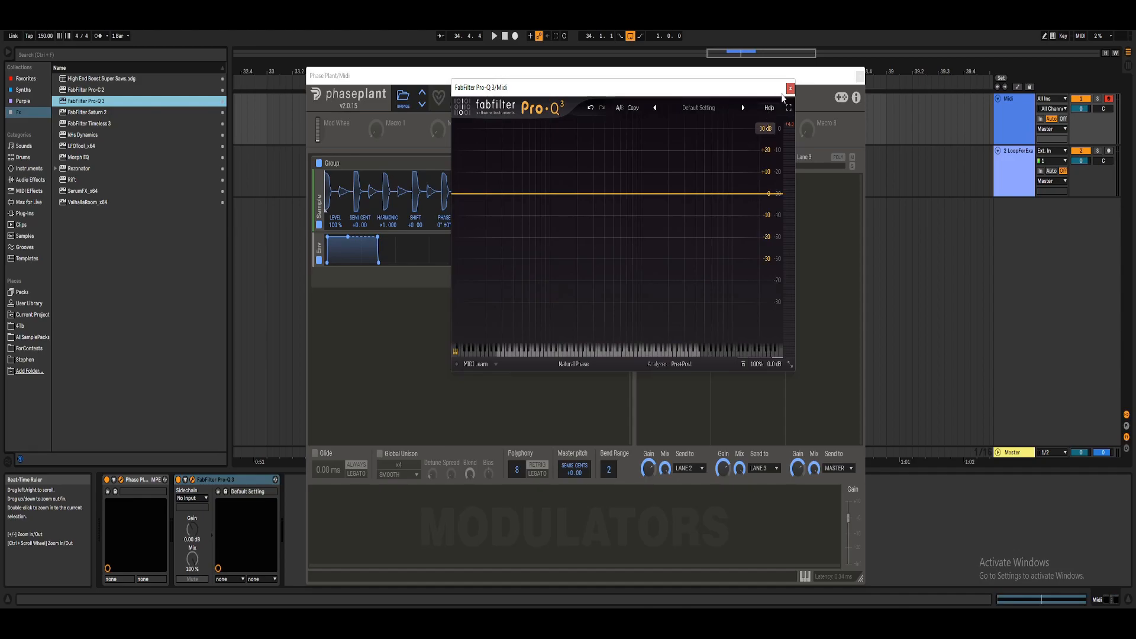
left_click(790, 88)
left_click(213, 479)
key("Delete")
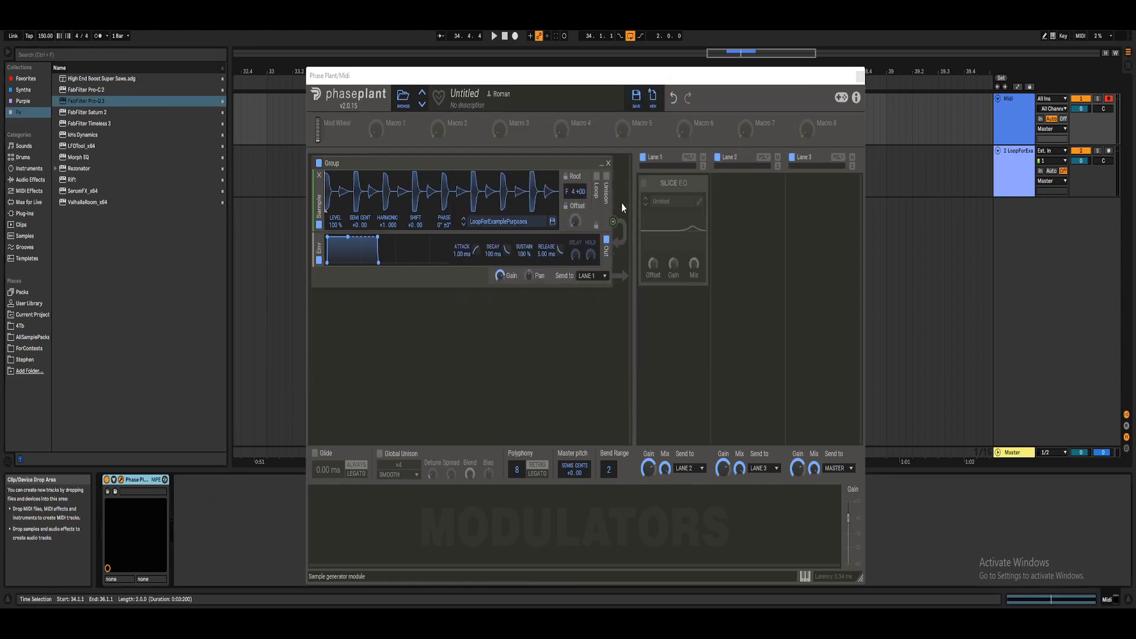
Remove the Slice EQ effect from Lane 1 in Phase Plant
left_click_drag(654, 81, 659, 55)
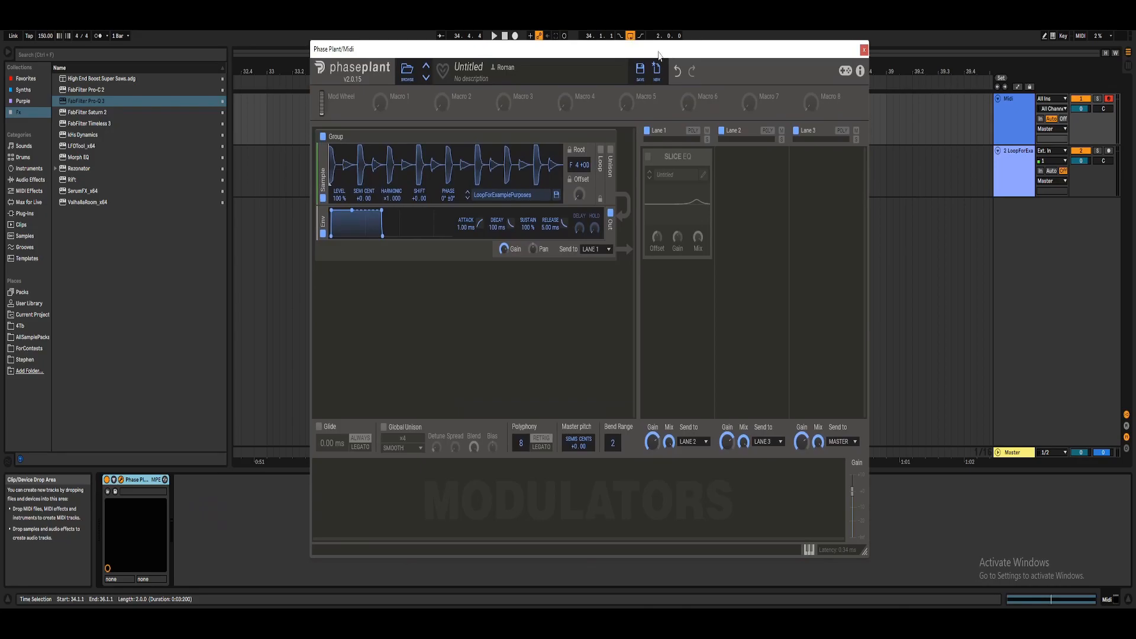
left_click(708, 158)
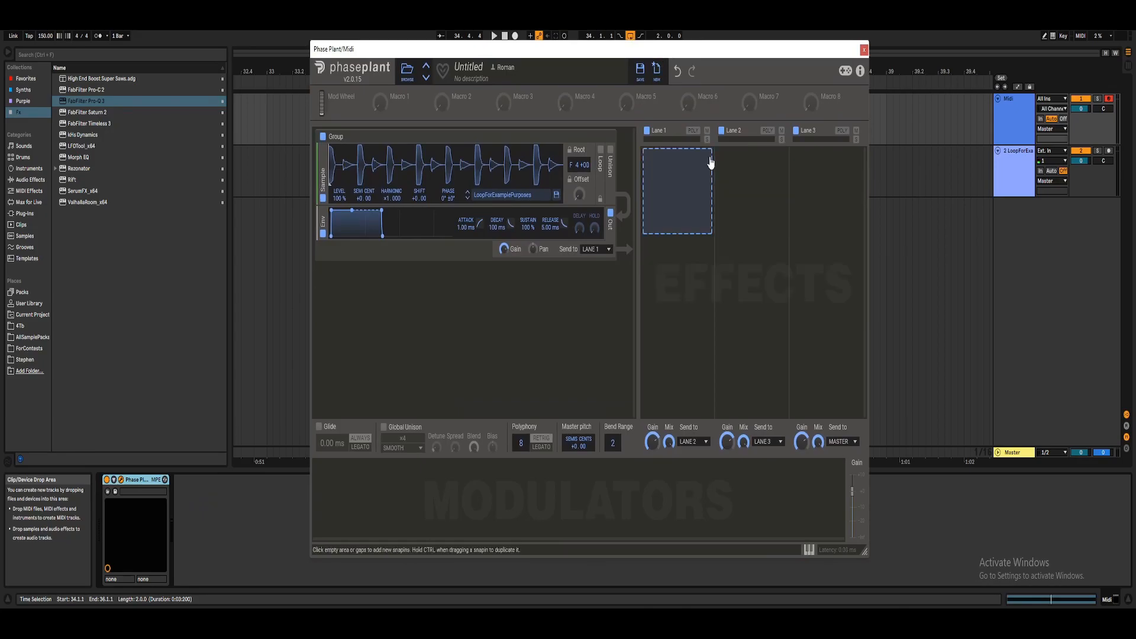
Look through Phase Plant's available effects and modulators for building a dynamic EQ
left_click(699, 195)
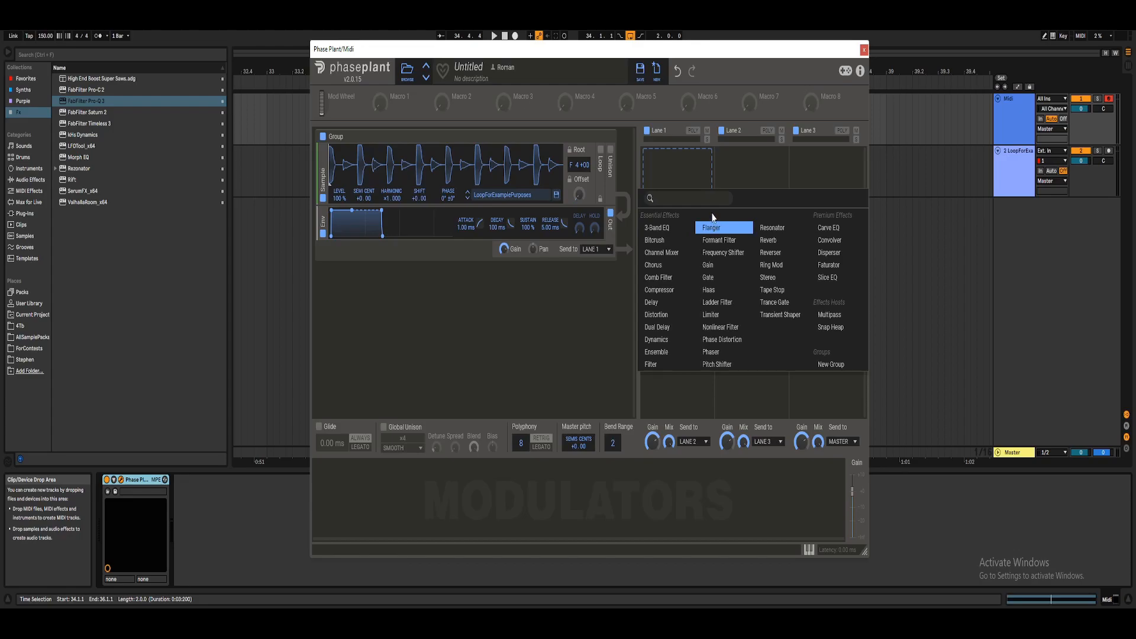
left_click(383, 498)
left_click(376, 497)
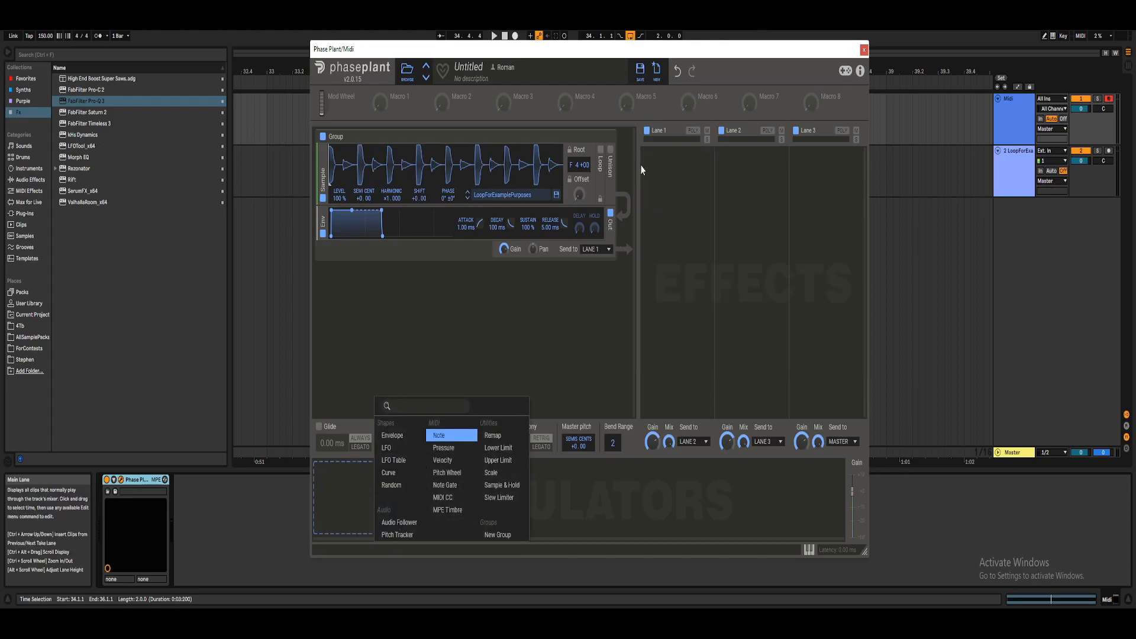
left_click(694, 196)
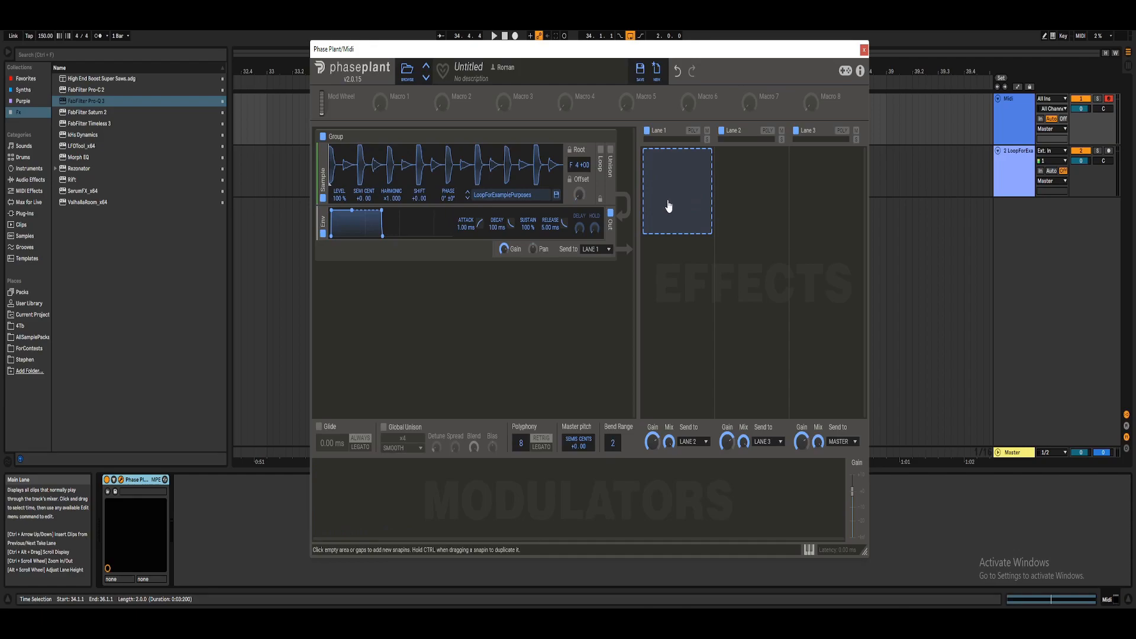
left_click_drag(771, 51, 637, 82)
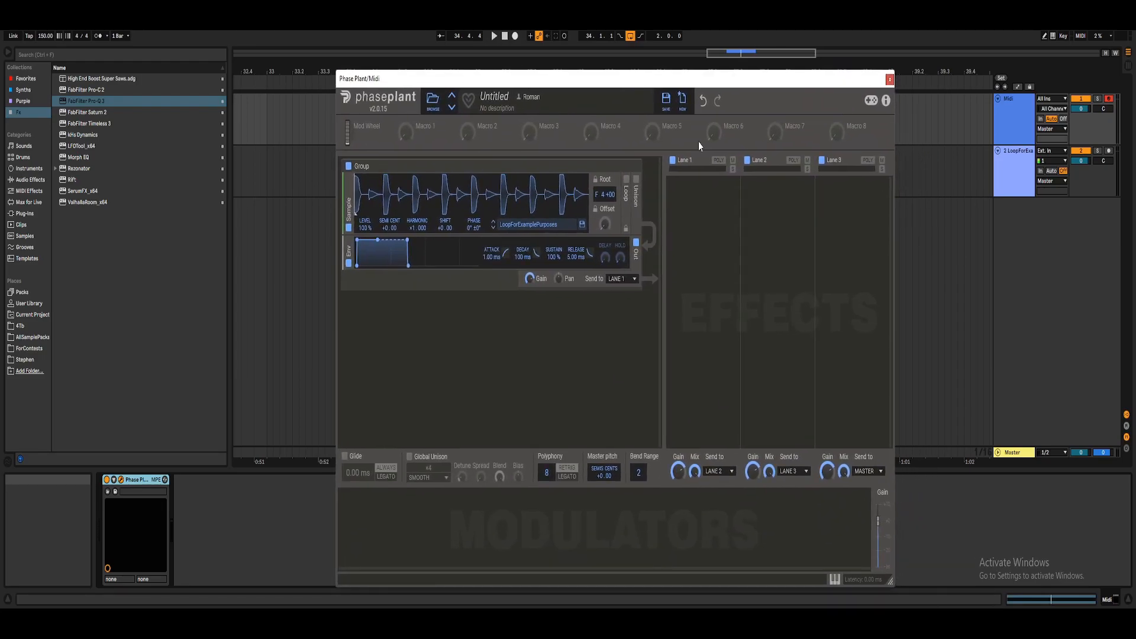
left_click(713, 203)
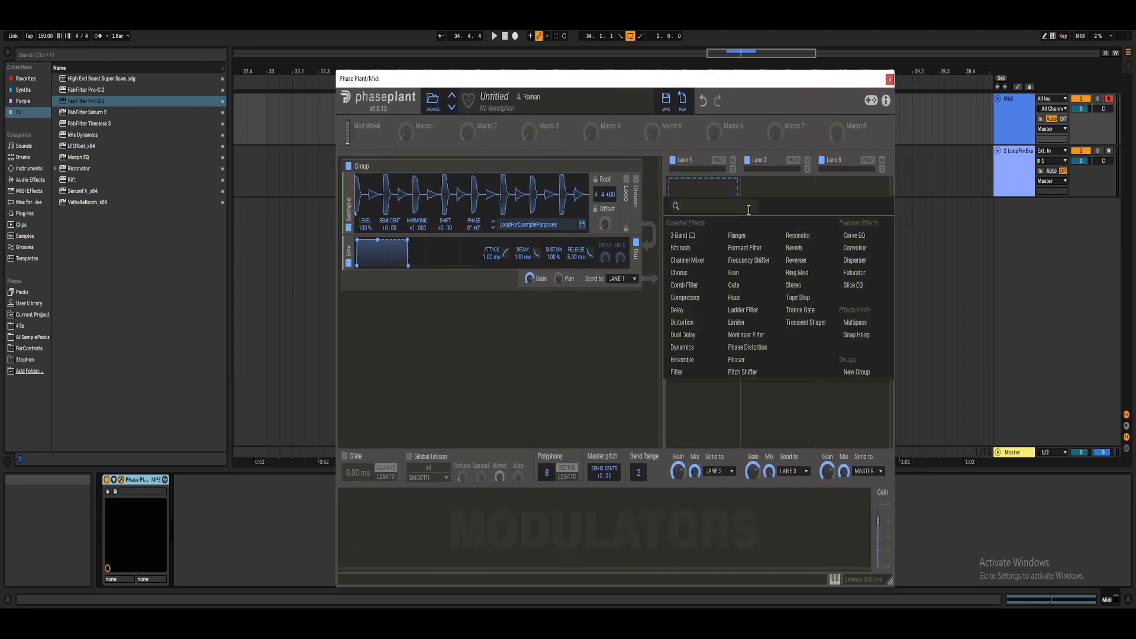
left_click(726, 182)
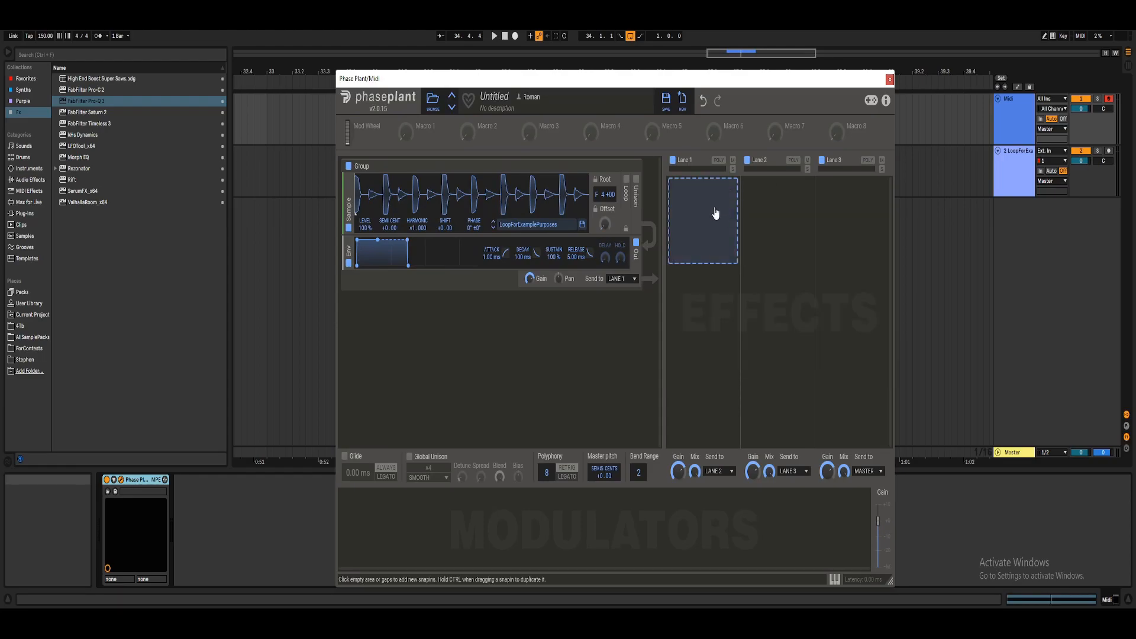
left_click(715, 214)
left_click(704, 202)
left_click(710, 219)
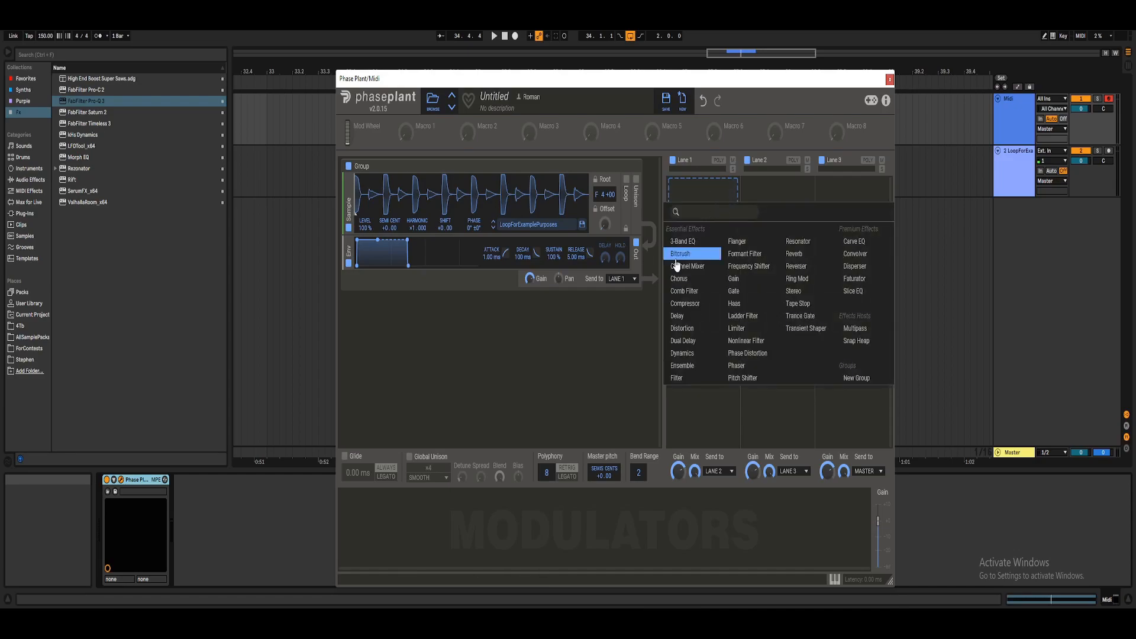
left_click(738, 191)
Add a Multipass effect to Lane 1 and open its editor window
left_click(720, 193)
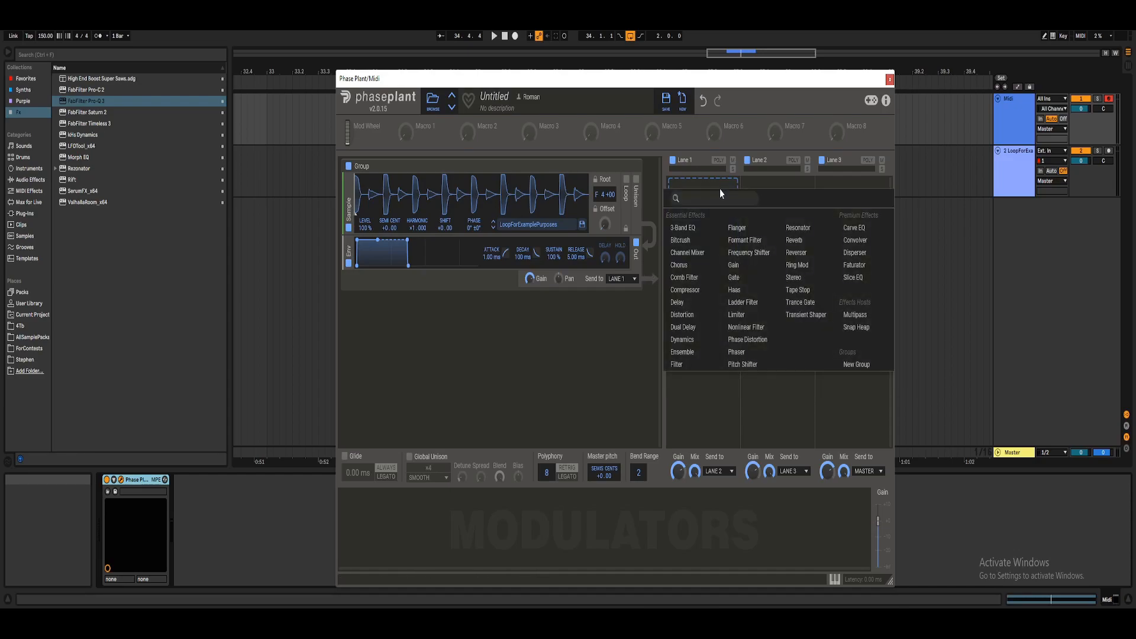
left_click(855, 314)
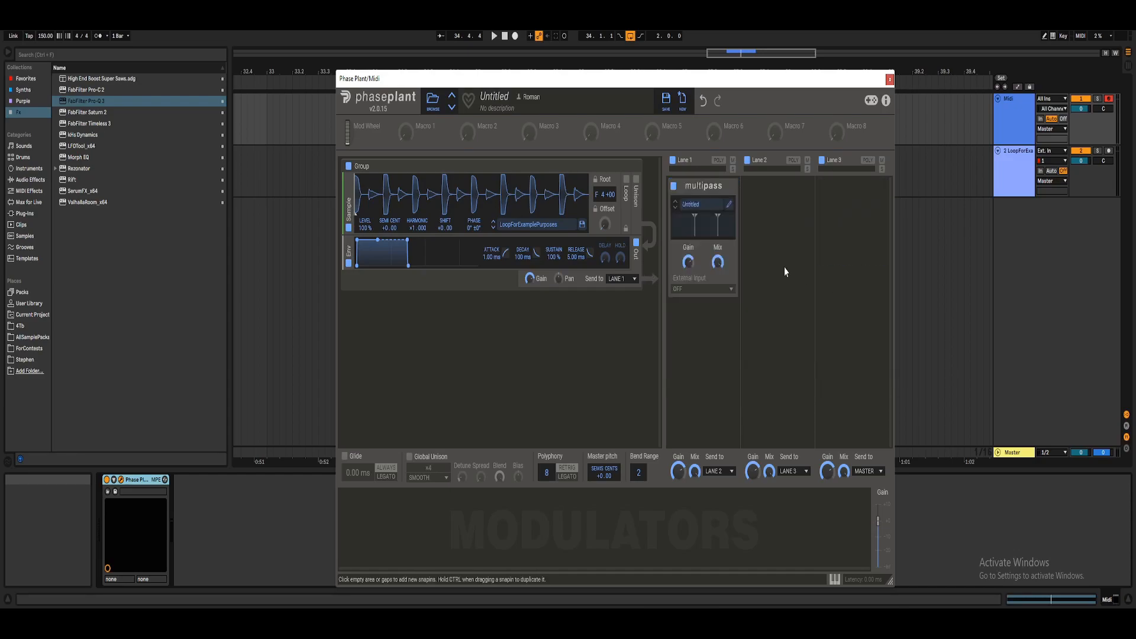
left_click(730, 204)
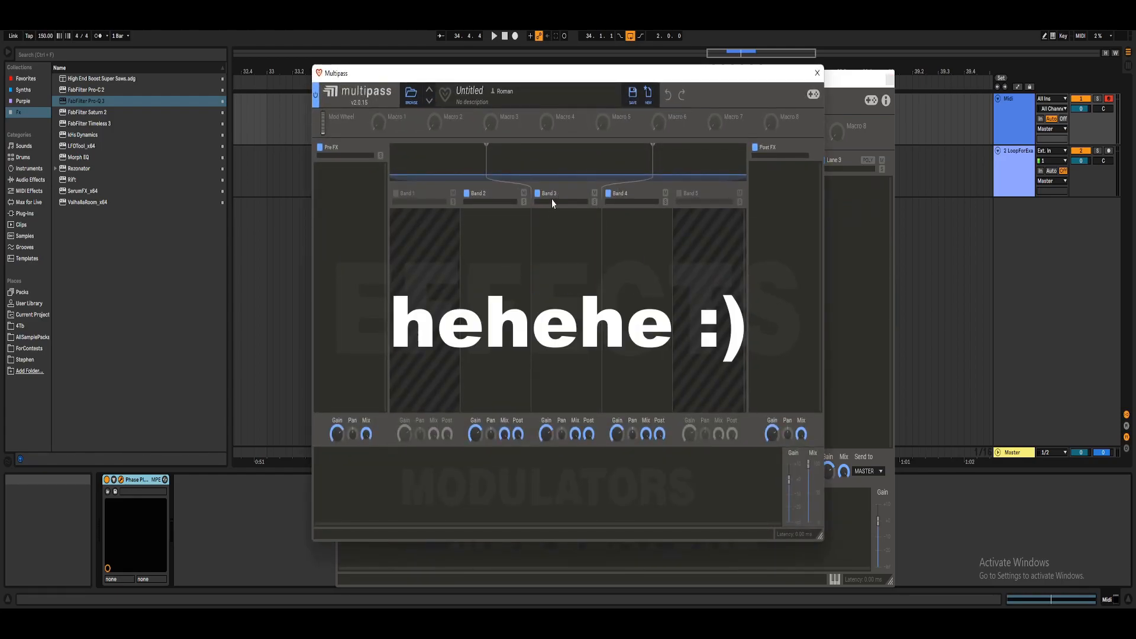
left_click_drag(658, 77, 696, 70)
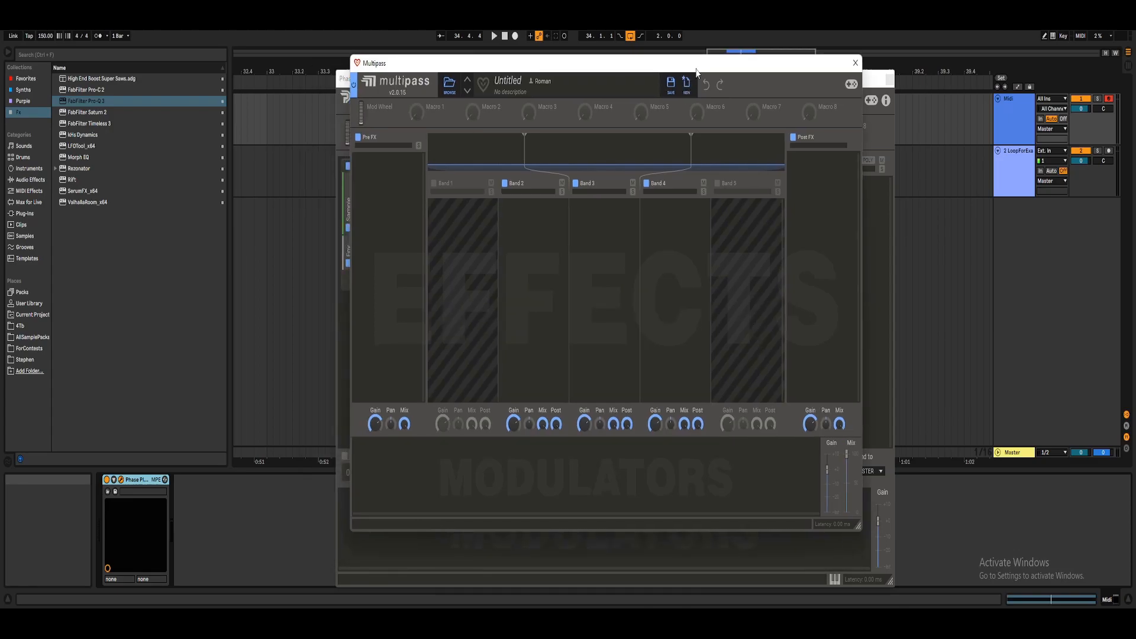
Add an Audio Follower modulator in Multipass, and add another in Phase Plant itself with Multipass bypassed
left_click(379, 456)
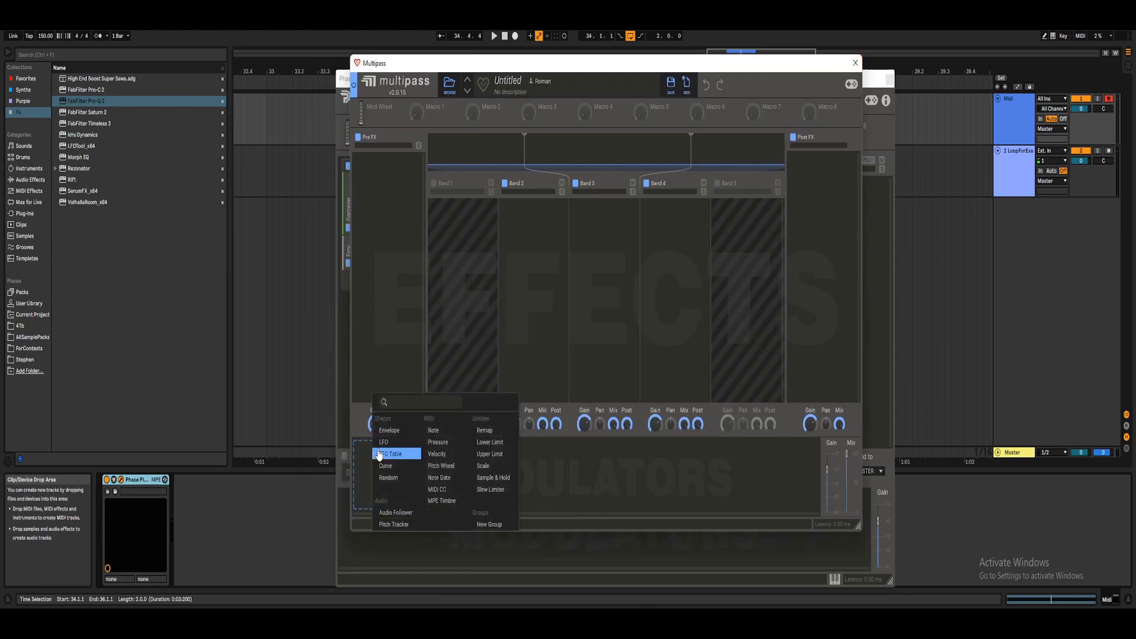
left_click(396, 512)
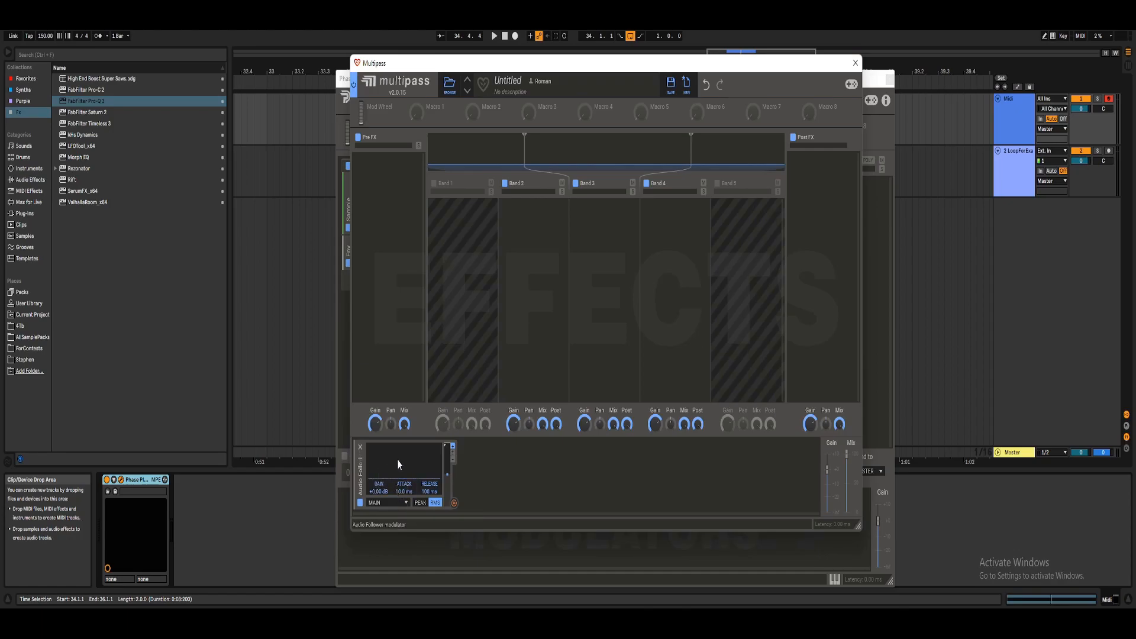
left_click(402, 549)
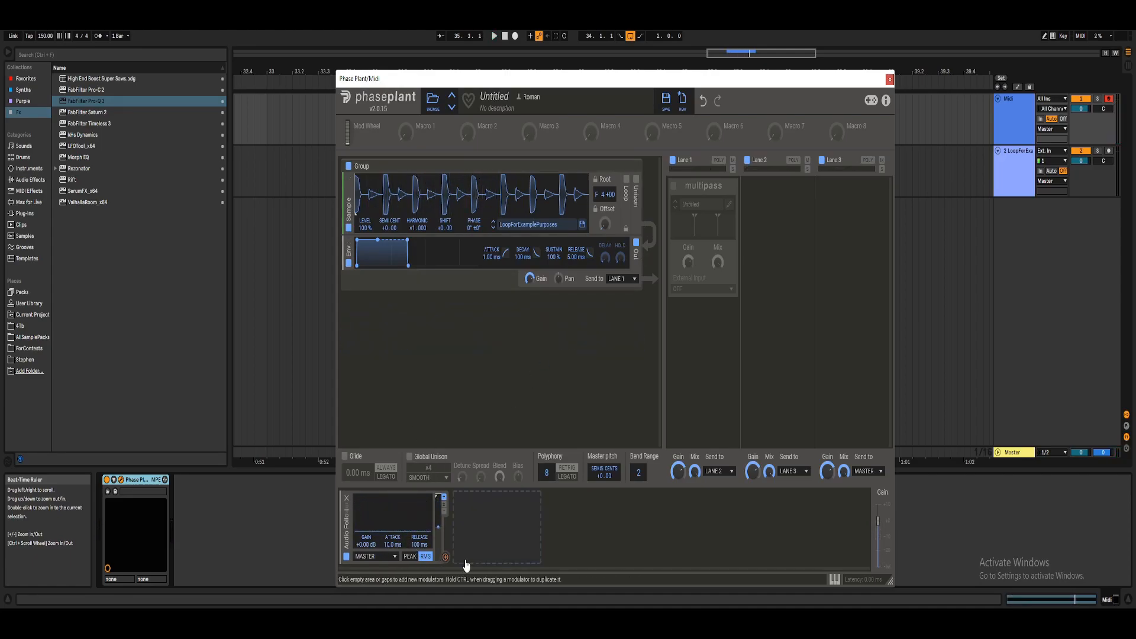
Play the loop, try the Audio Follower's gain at +30 dB and its attack at 0 ms, and restore 0 dB and 10 ms
key("space")
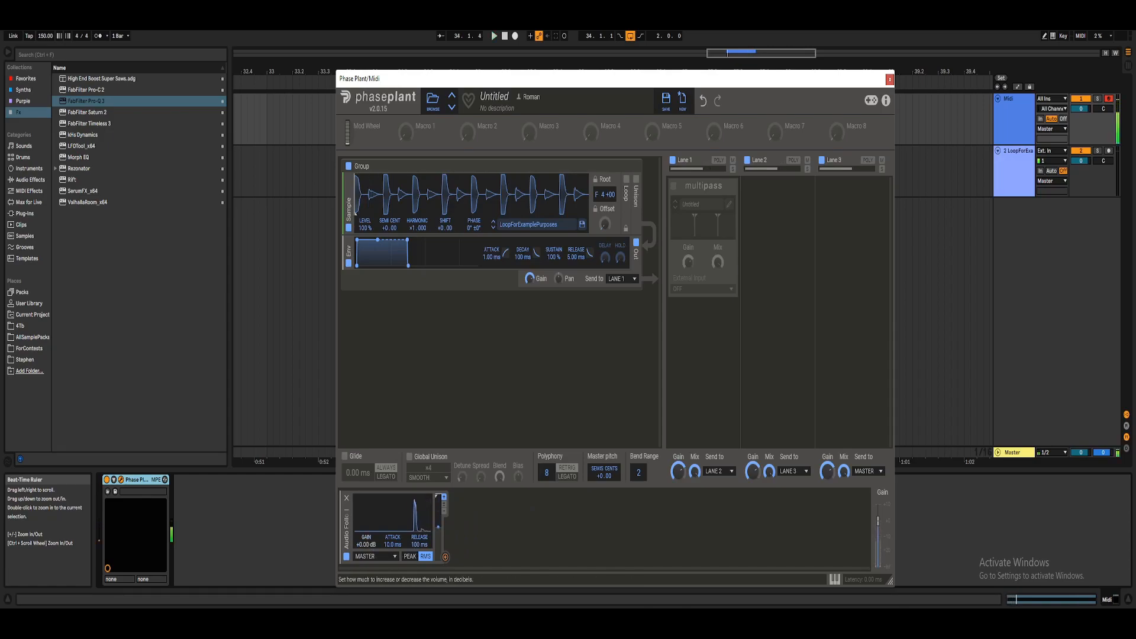
left_click_drag(366, 541, 366, 441)
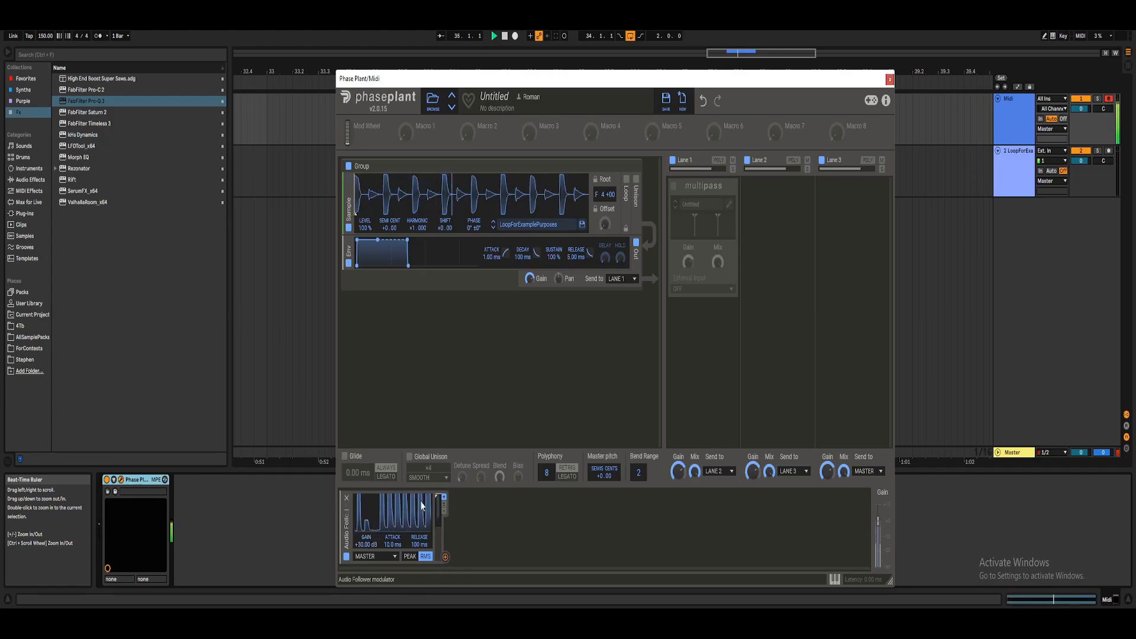
double_click(370, 542)
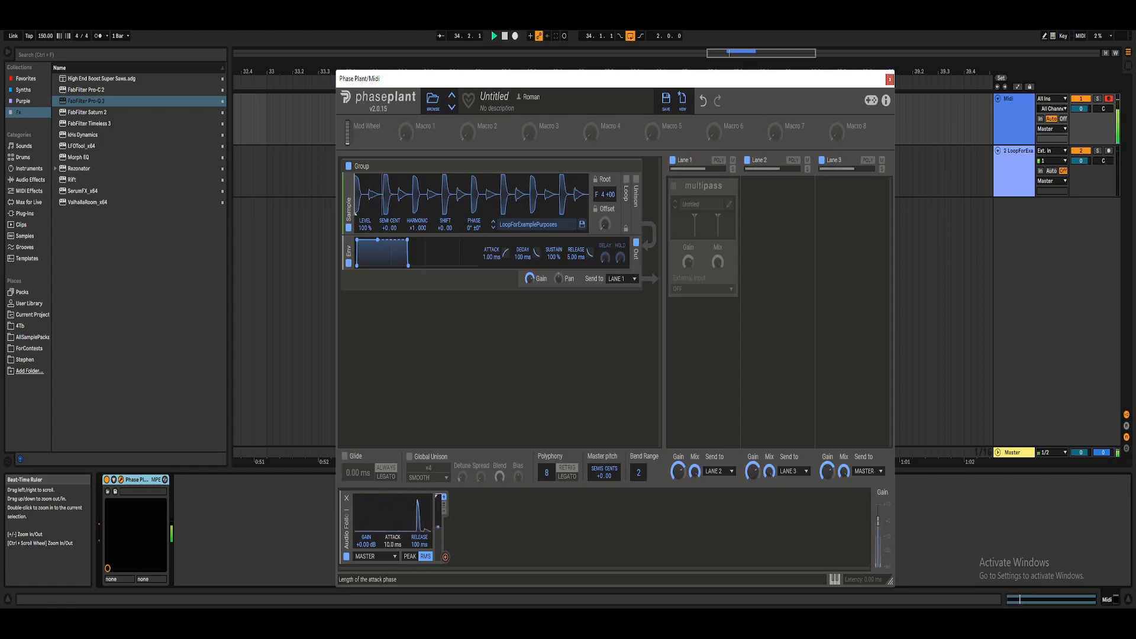
left_click_drag(393, 541, 393, 518)
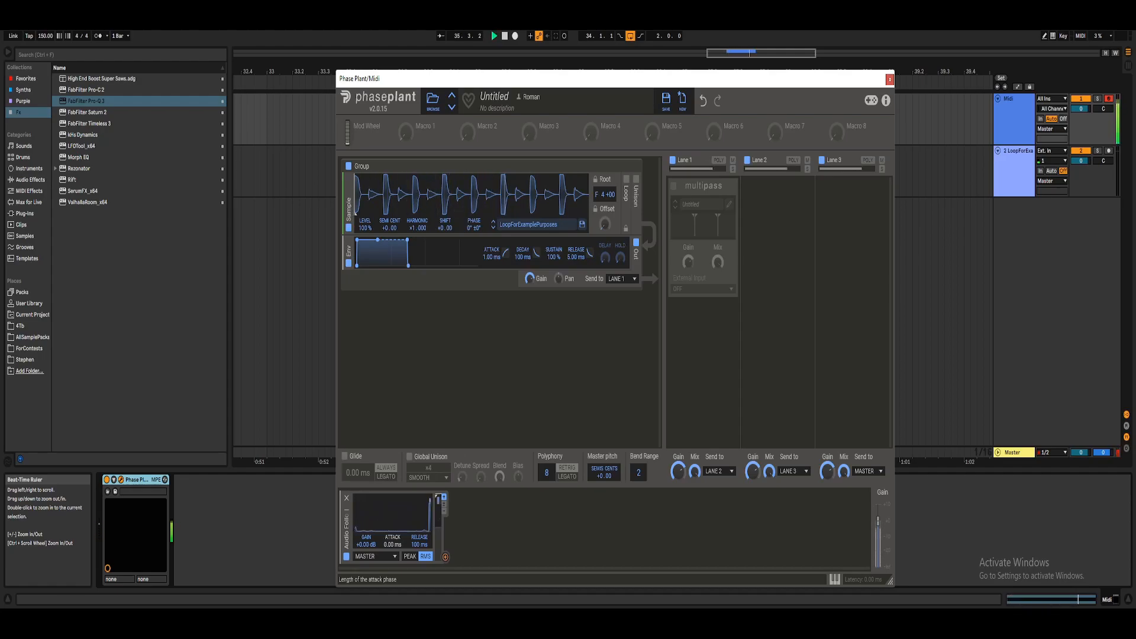
left_click_drag(392, 540, 393, 530)
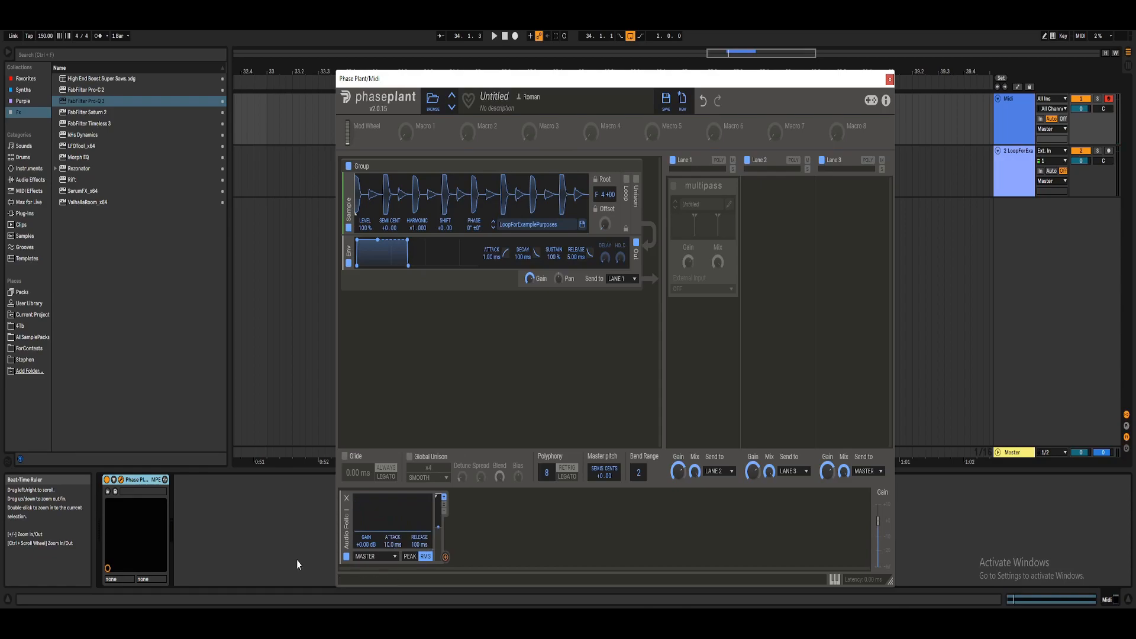
Try a 3.59 s release on the Audio Follower with playback and reset the release to 100 ms
key("space")
left_click_drag(420, 544, 418, 459)
key("space")
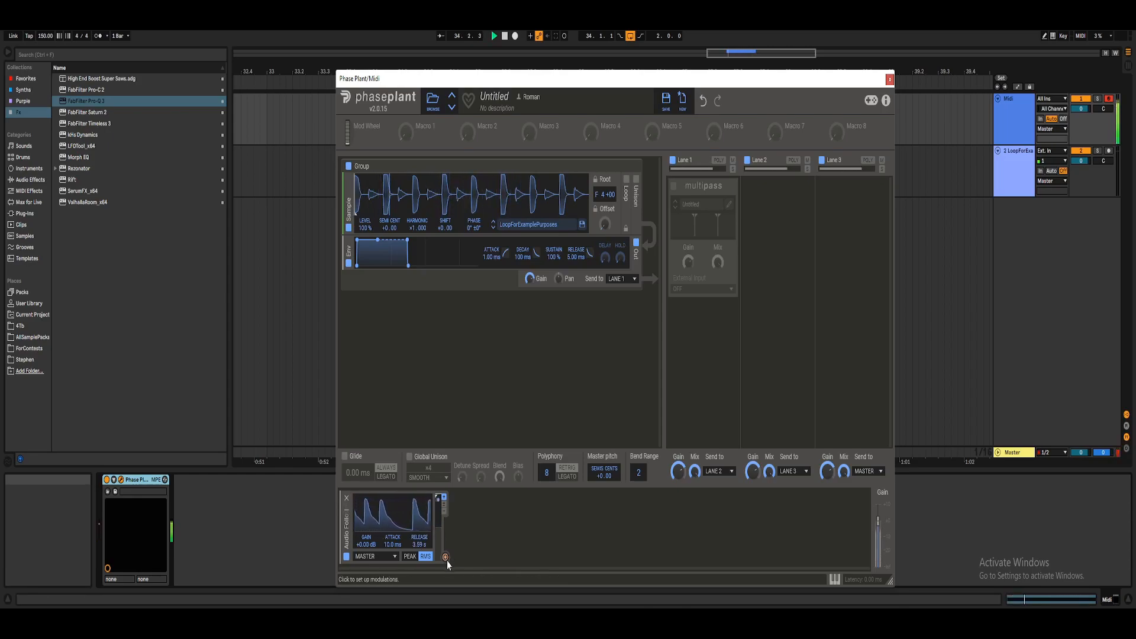
double_click(419, 541)
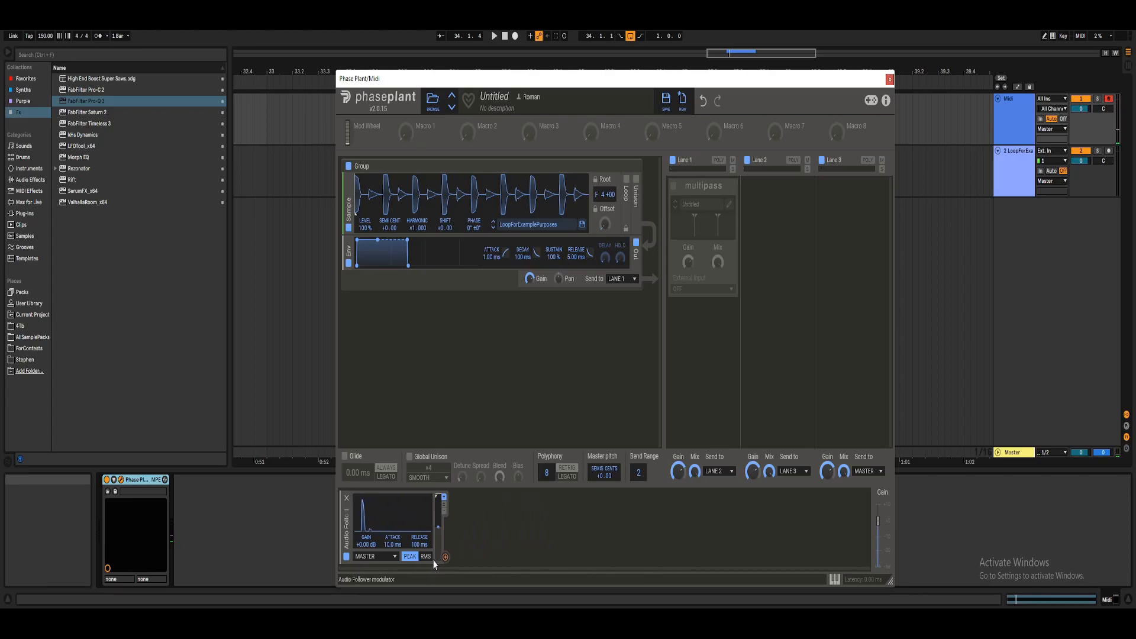
Compare the Audio Follower's Peak and RMS detection modes during playback, leaving it on Peak
key("space")
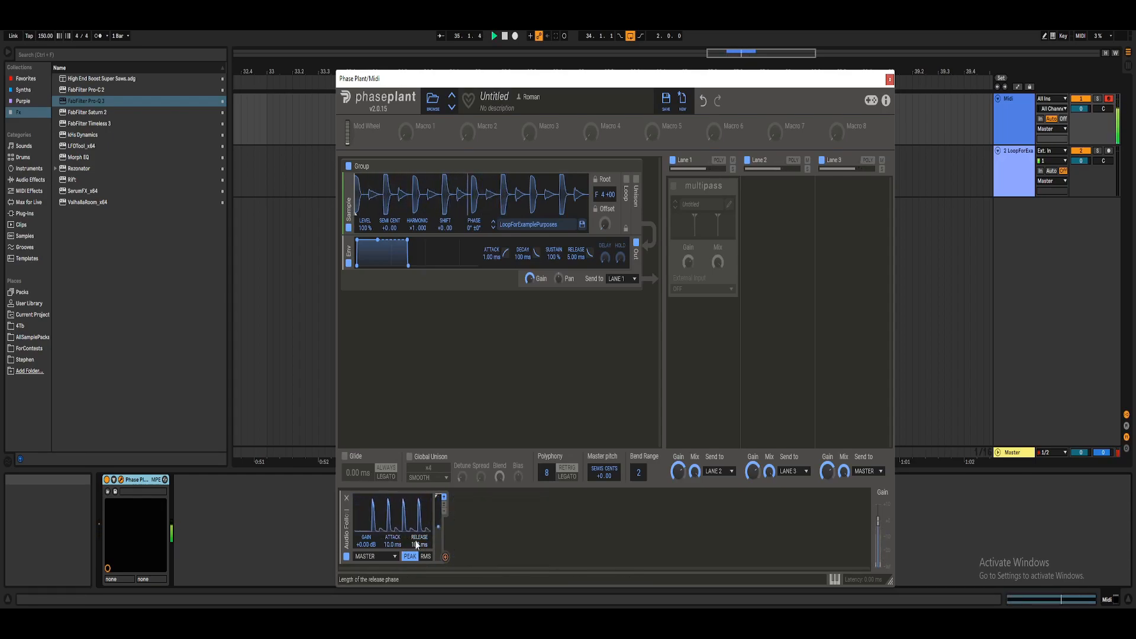
left_click(427, 557)
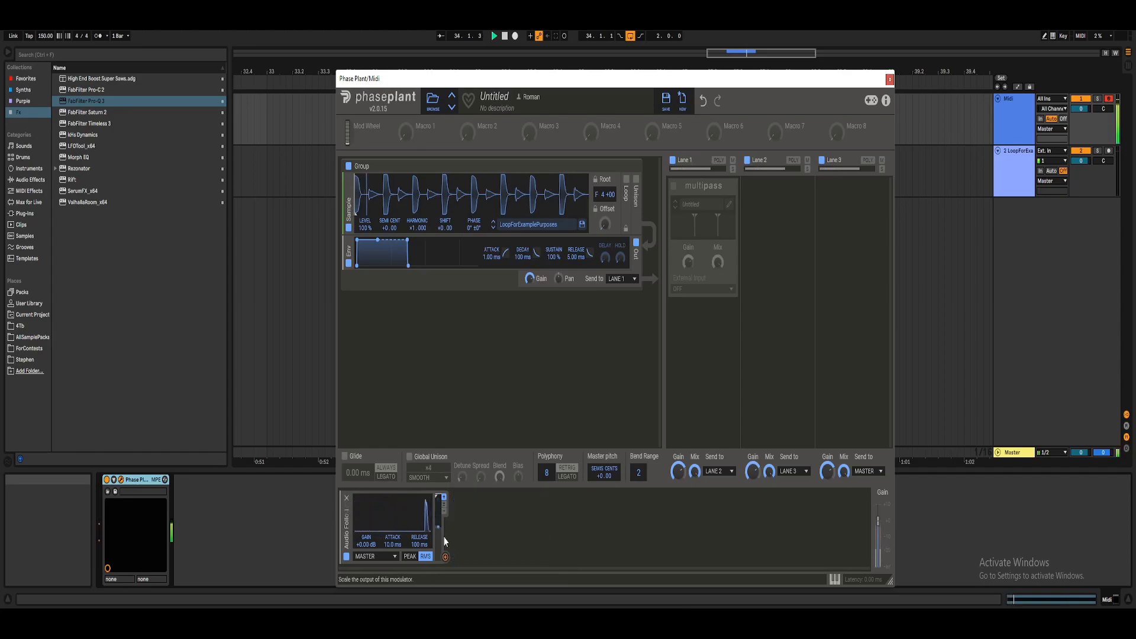
left_click(410, 556)
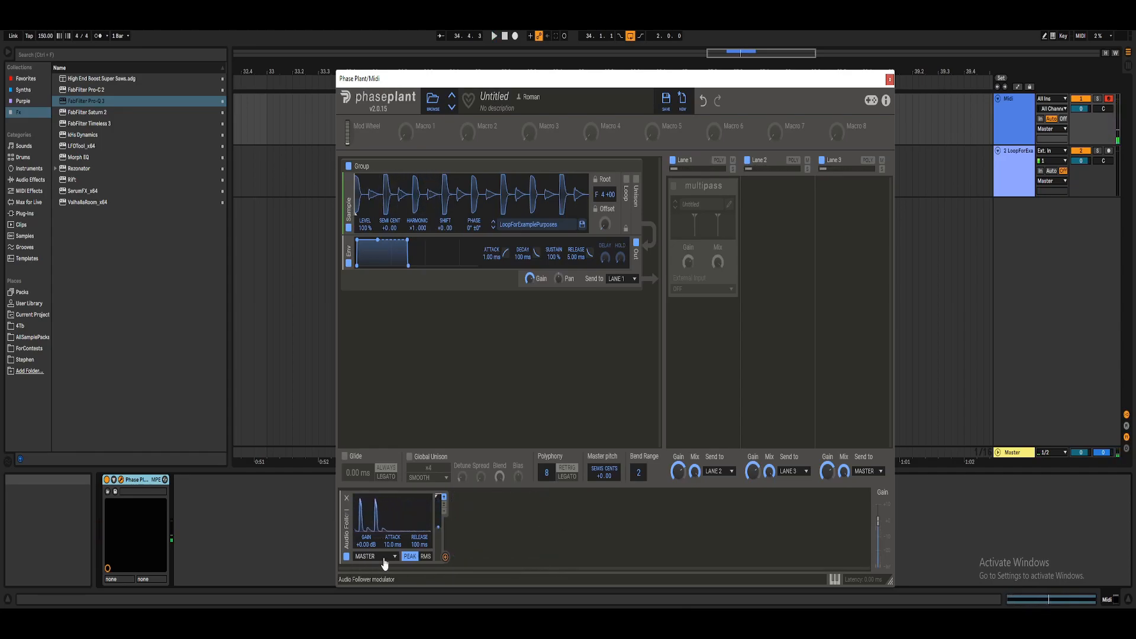
Try Lane 1 and Lane 2 as the Phase Plant Audio Follower's source, playing the loop
left_click(388, 556)
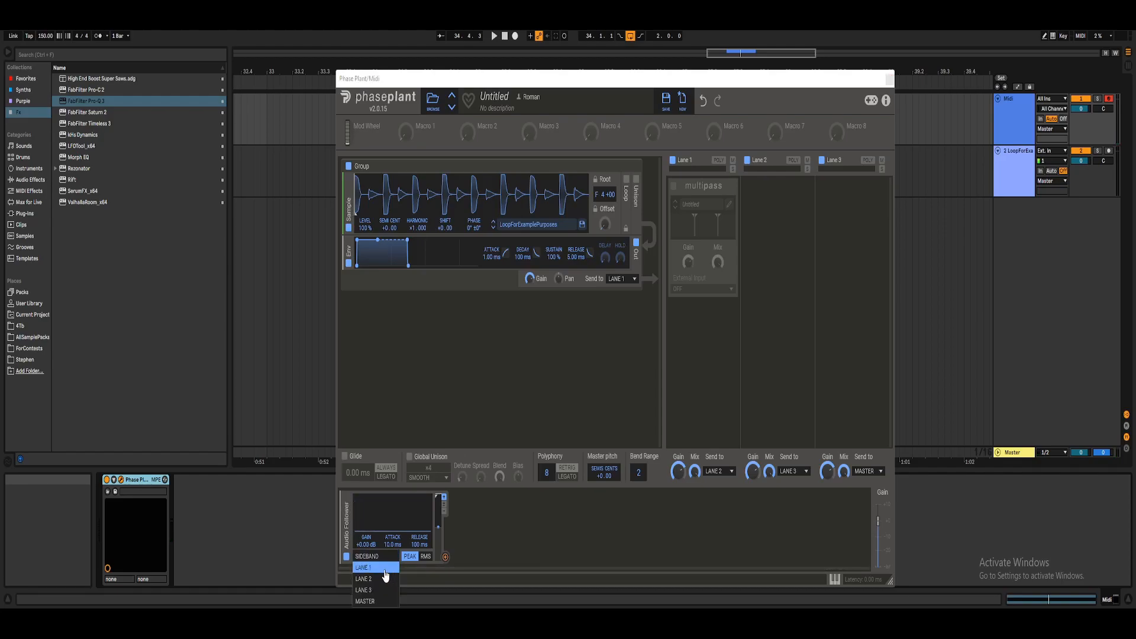
left_click(501, 547)
key("space")
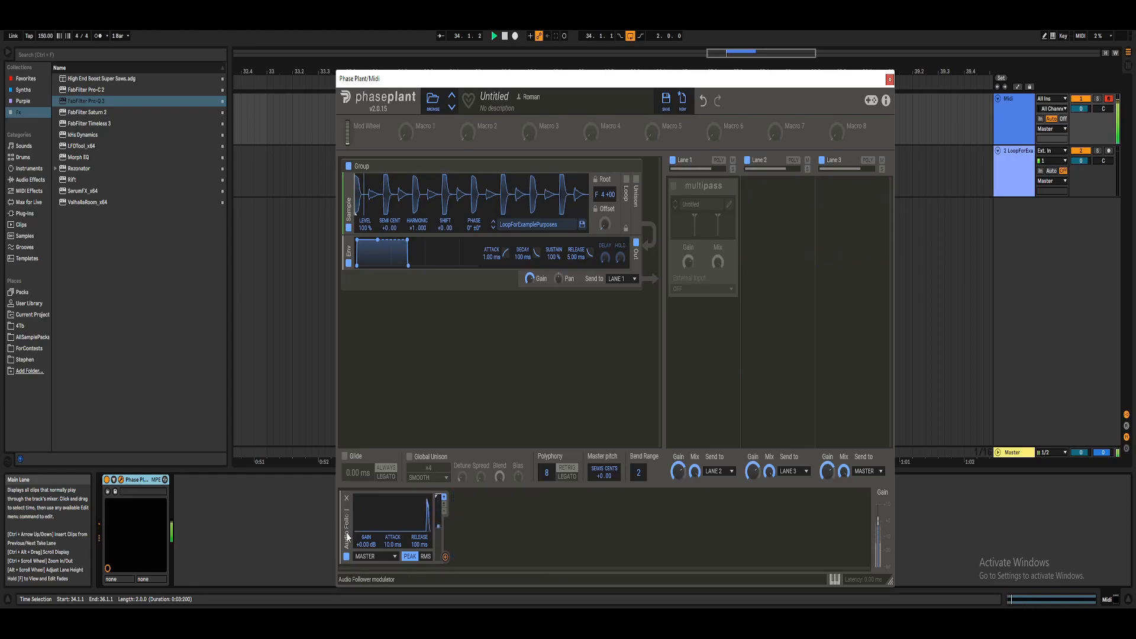
left_click(368, 558)
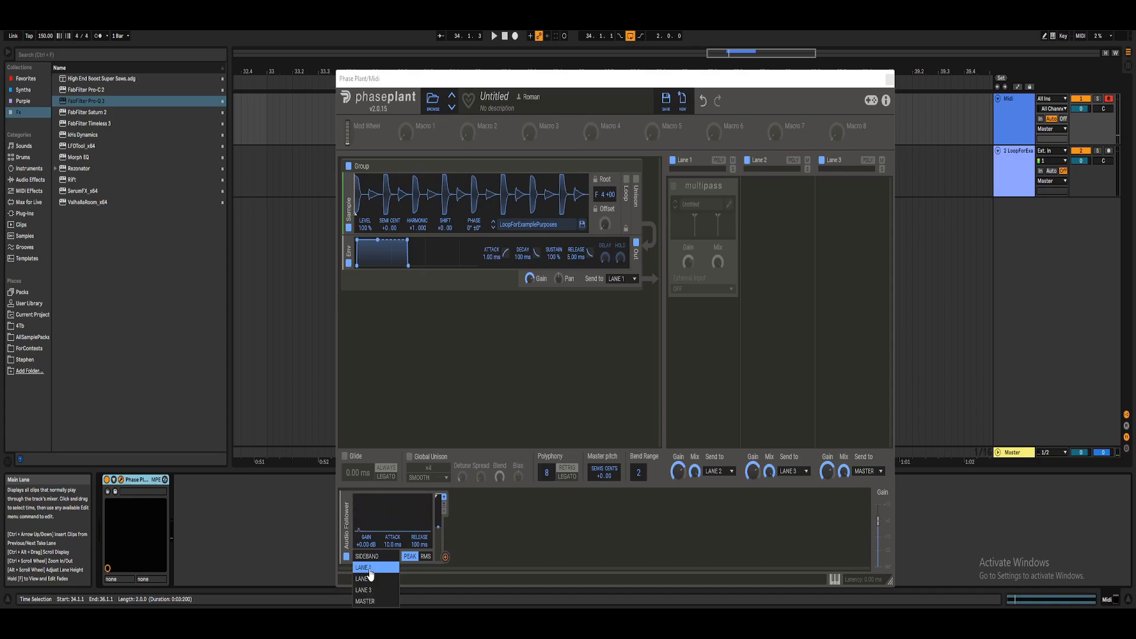
left_click(369, 569)
left_click_drag(716, 192, 699, 268)
left_click(381, 556)
left_click(373, 580)
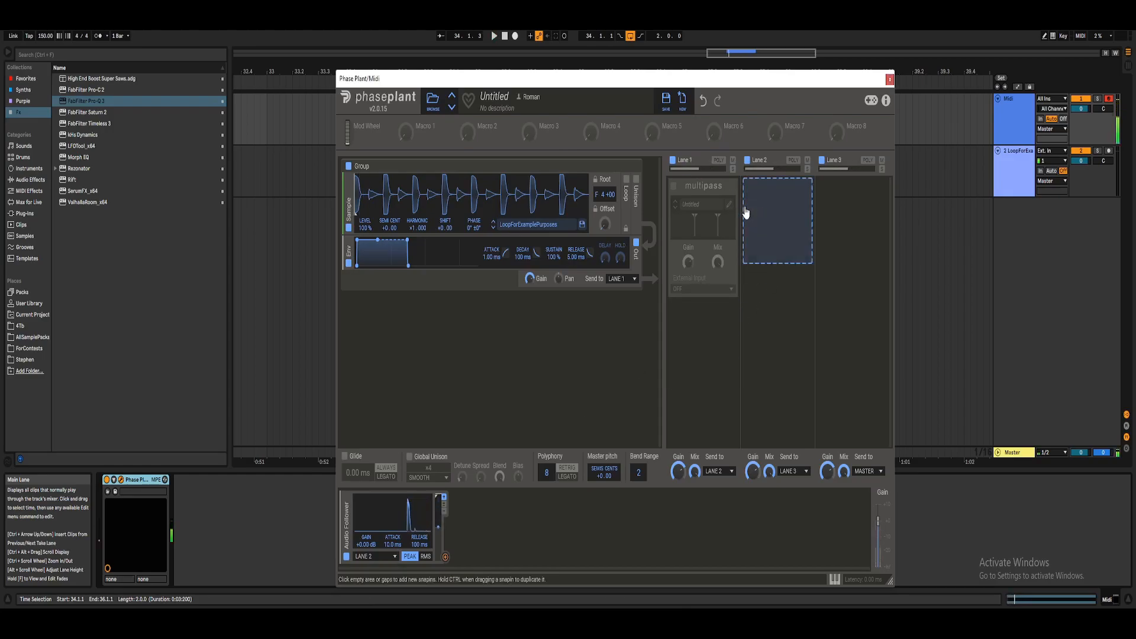
Try a Distortion effect in Lane 1 and a Gain effect in Lane 2
left_click(733, 194)
left_click(712, 218)
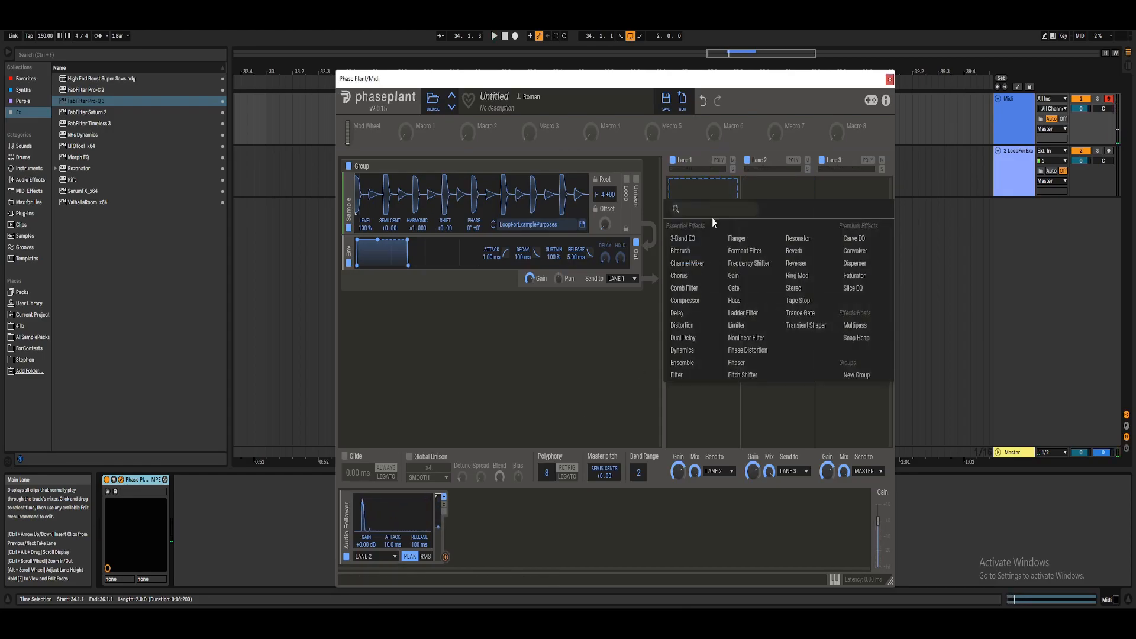
left_click(680, 325)
left_click(796, 229)
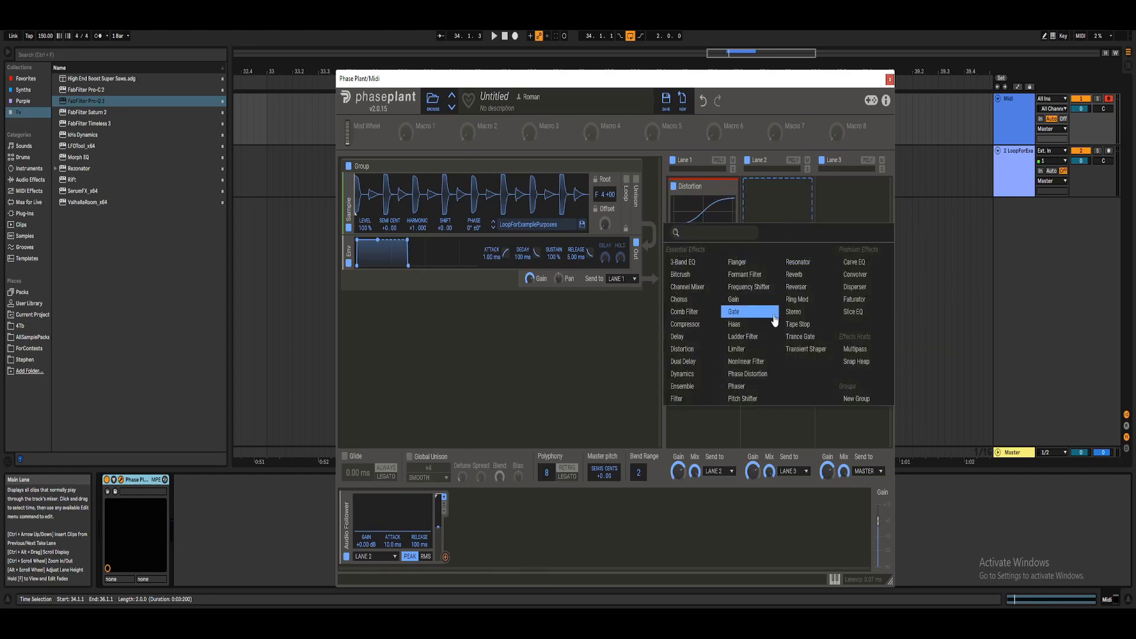
left_click(744, 300)
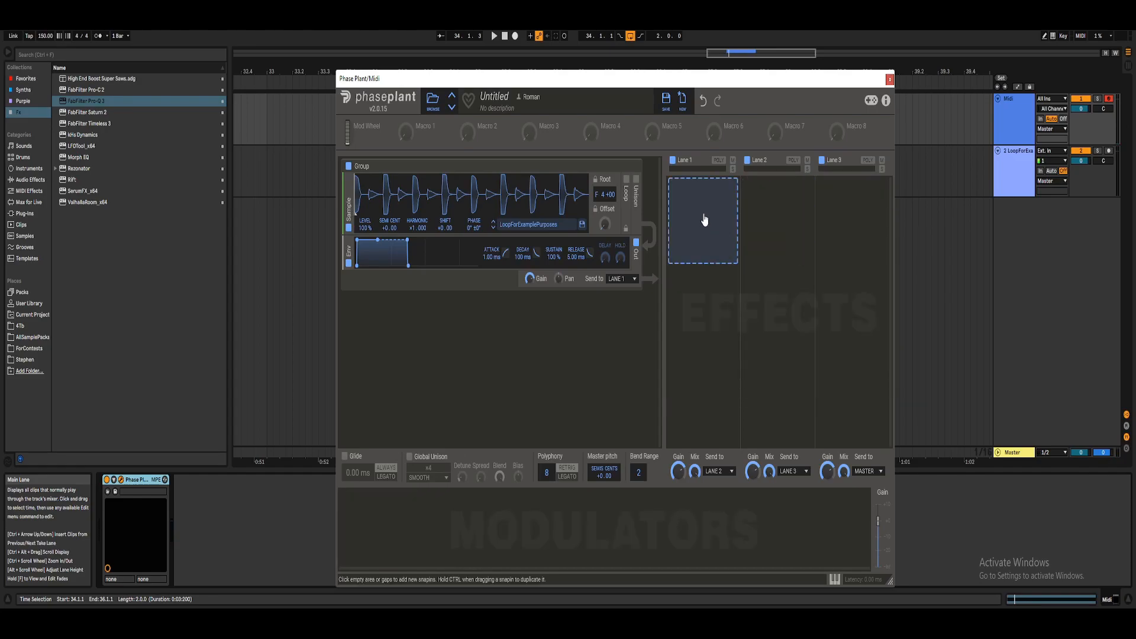
Add a Multipass effect to Lane 1 and open its editor
left_click(704, 220)
left_click(853, 348)
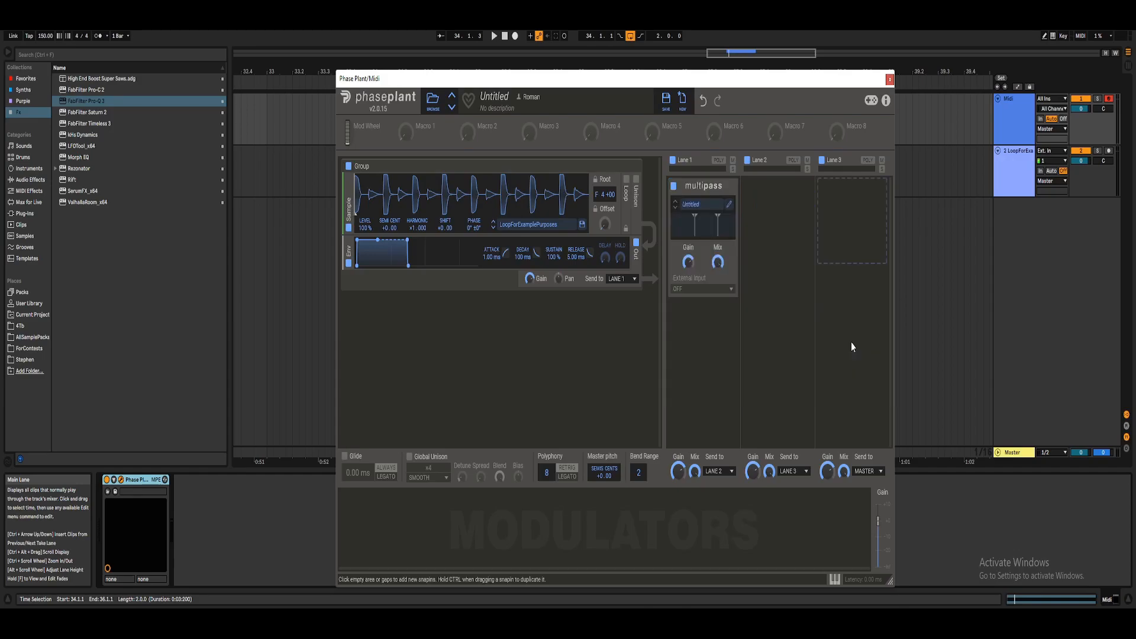
left_click(729, 205)
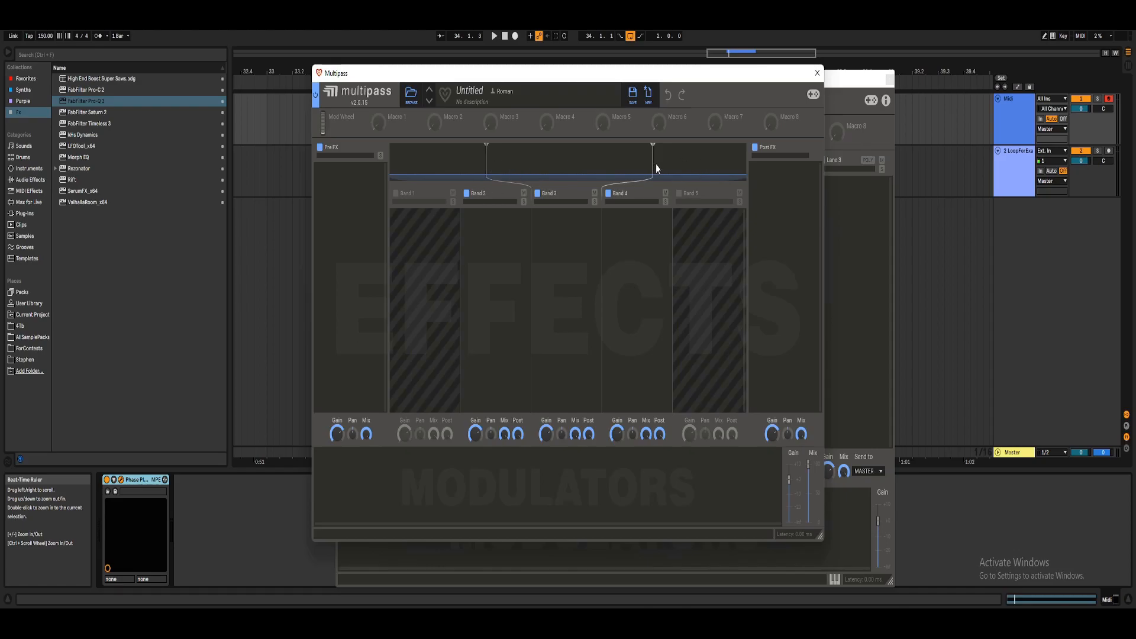
Solo band 3 in Multipass and lower its upper split to about 977 Hz, auditioning the loop in between
left_click_drag(655, 165, 543, 176)
key("space")
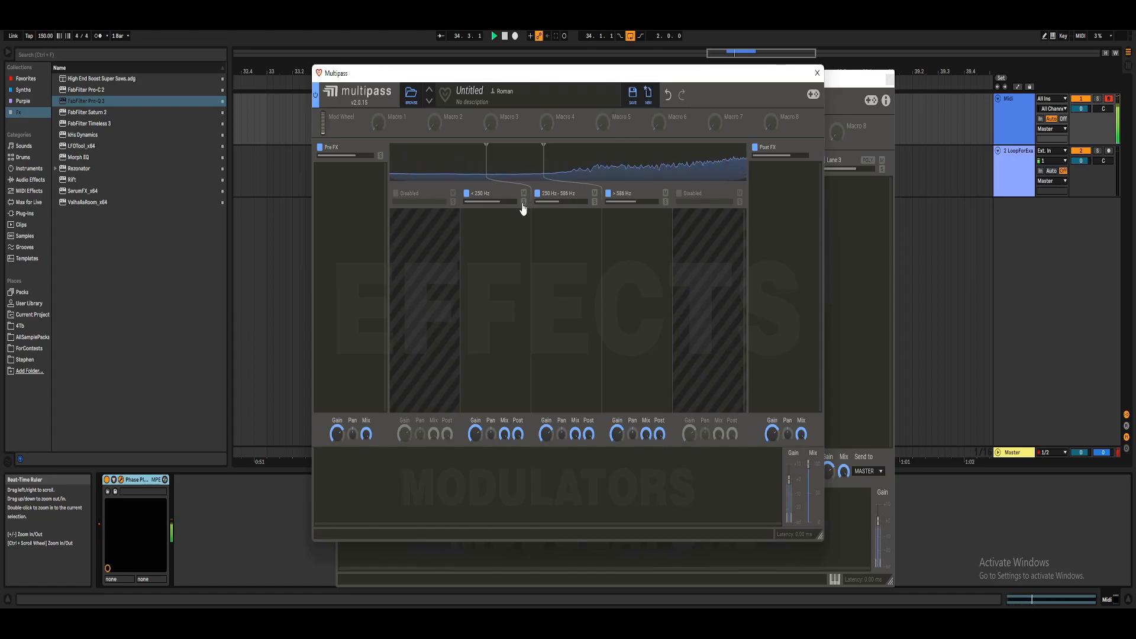
key("space")
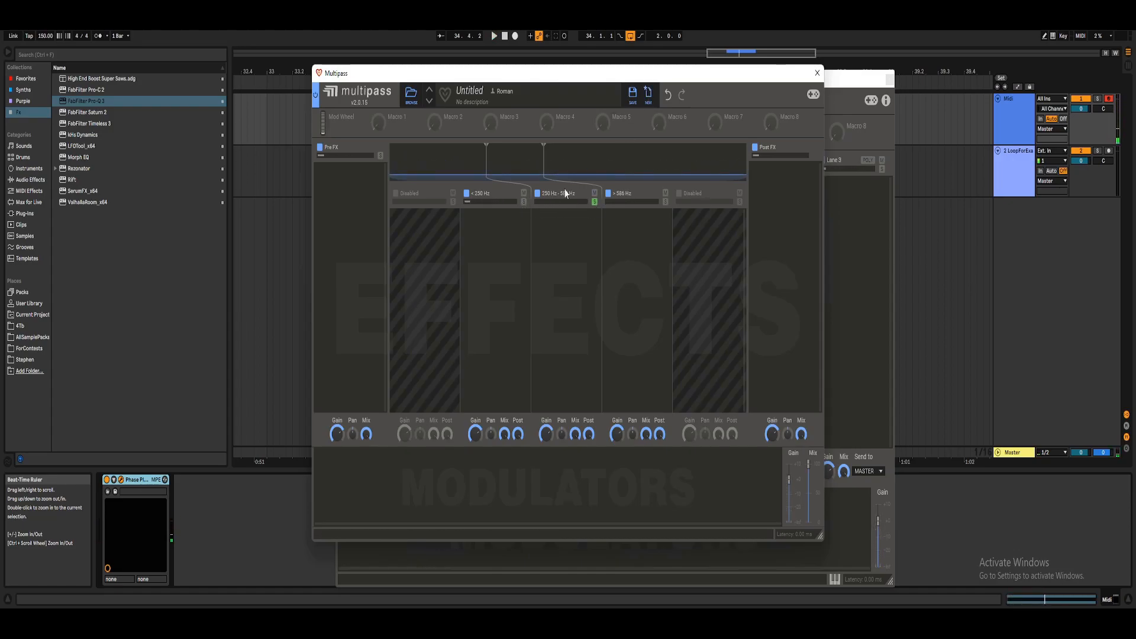
left_click_drag(543, 163, 576, 180)
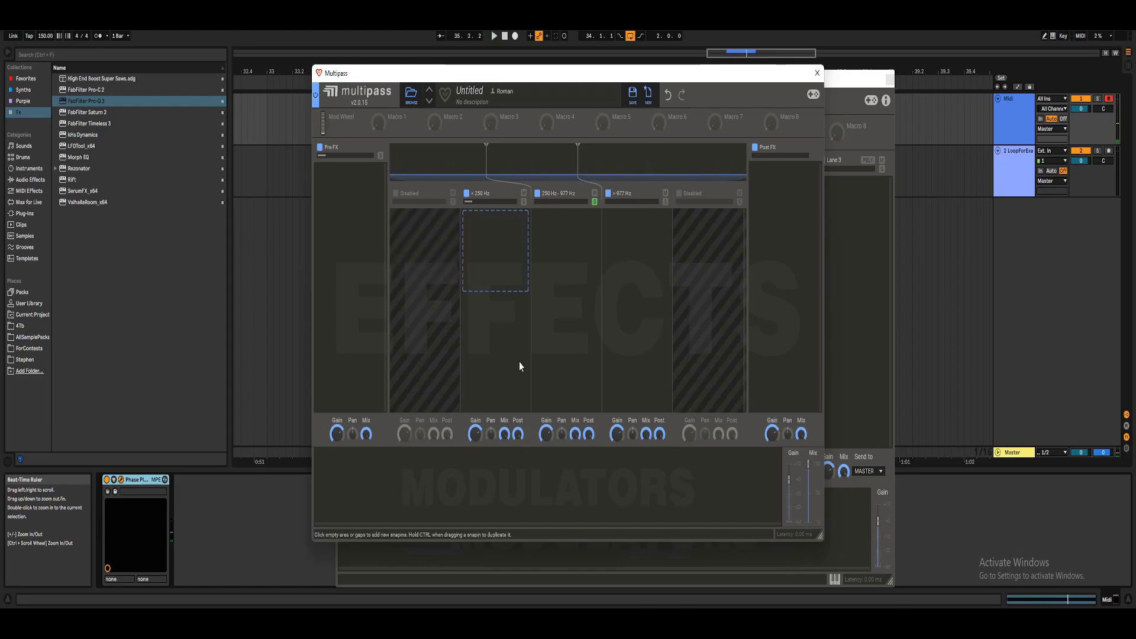
Set band 3's lower split to about 1.10 kHz and its upper split to 3.5 kHz during playback
key("space")
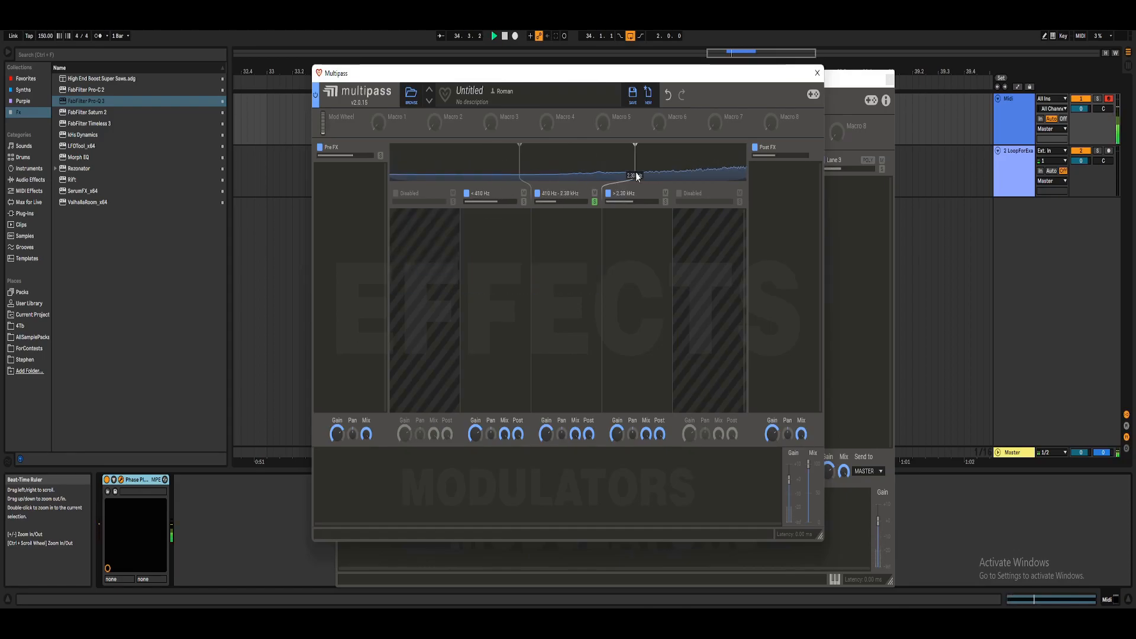
left_click_drag(636, 172, 658, 176)
left_click_drag(521, 173, 584, 175)
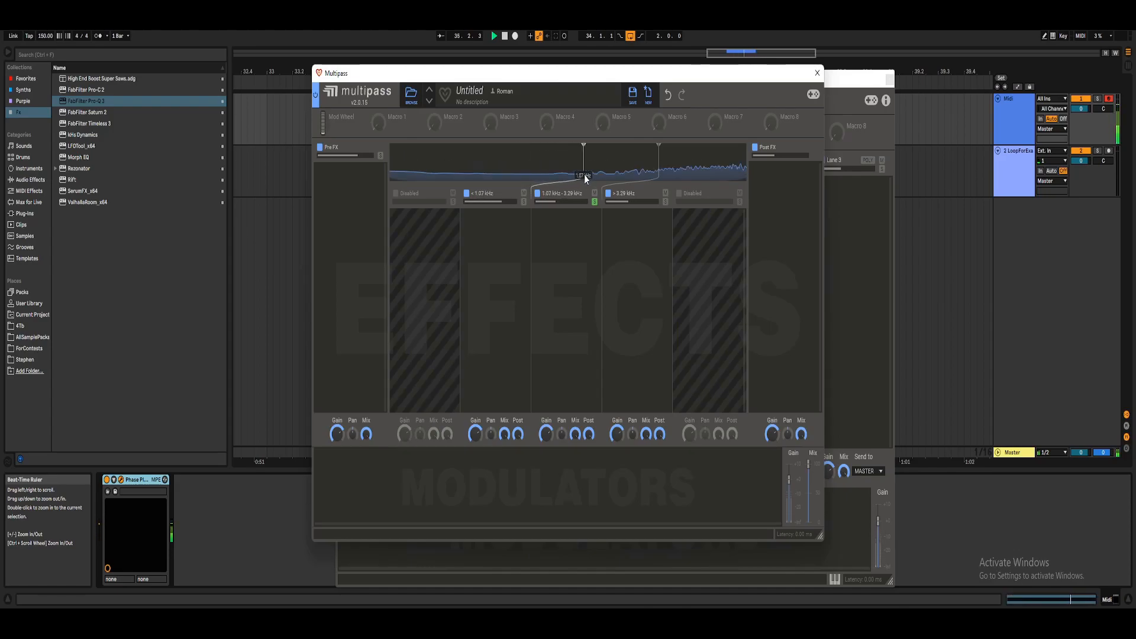
left_click_drag(661, 161, 667, 167)
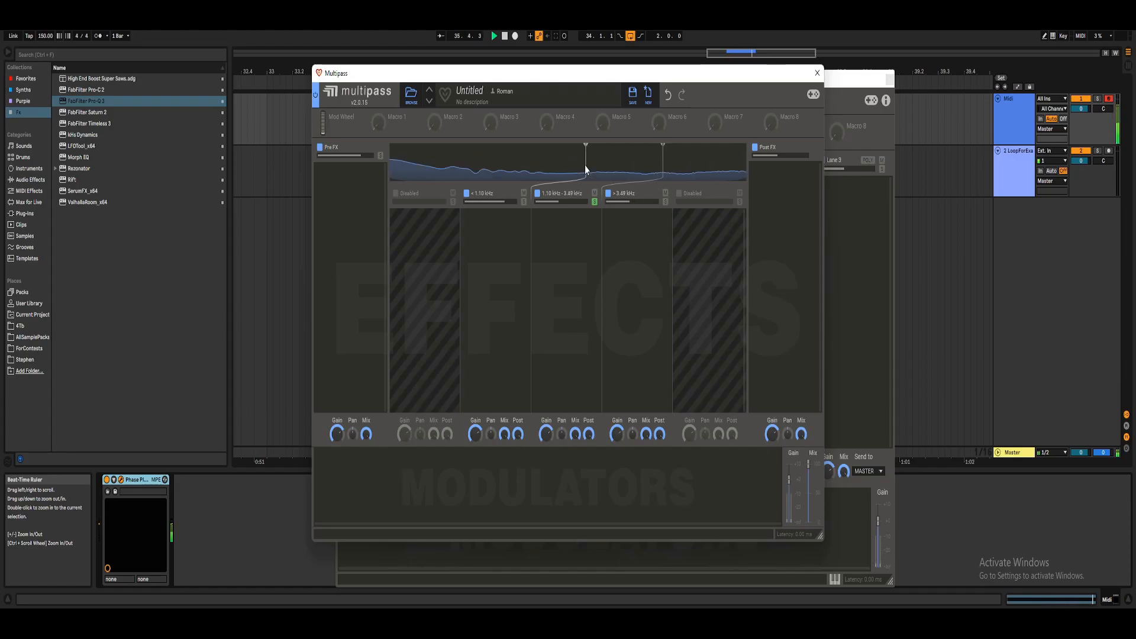
right_click(586, 168)
left_click(612, 150)
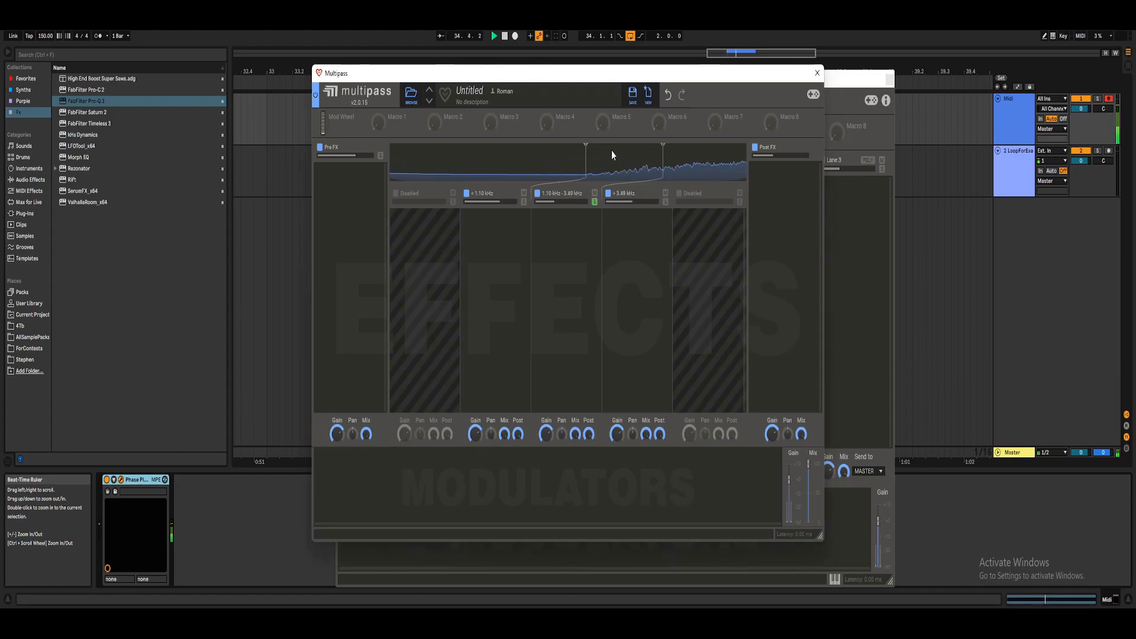
right_click(662, 162)
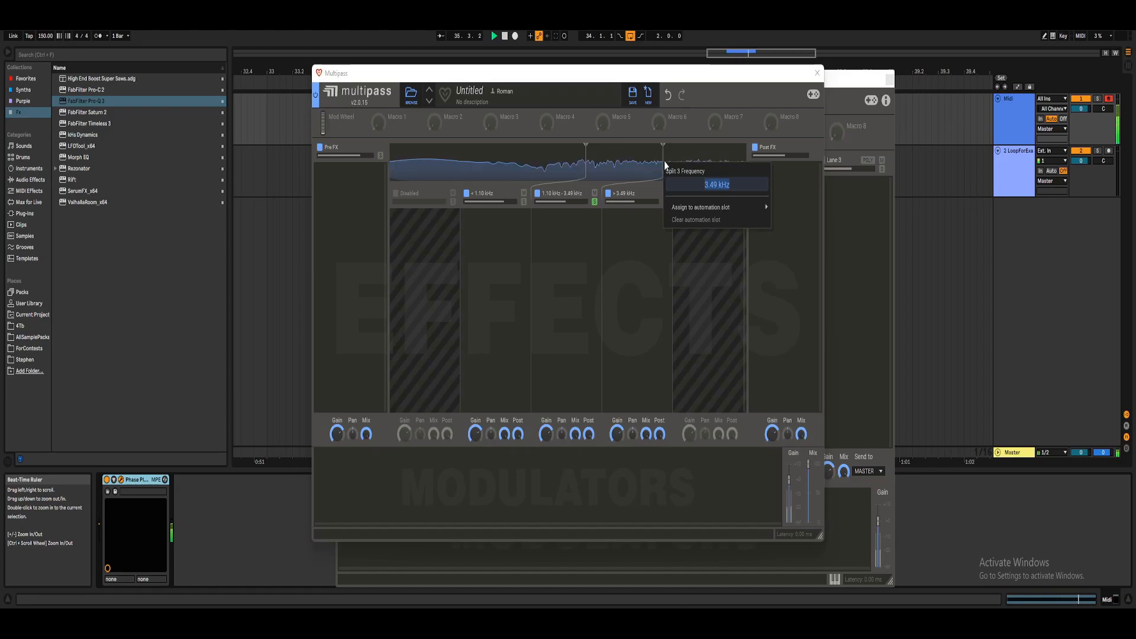
type("3.5")
key("Return")
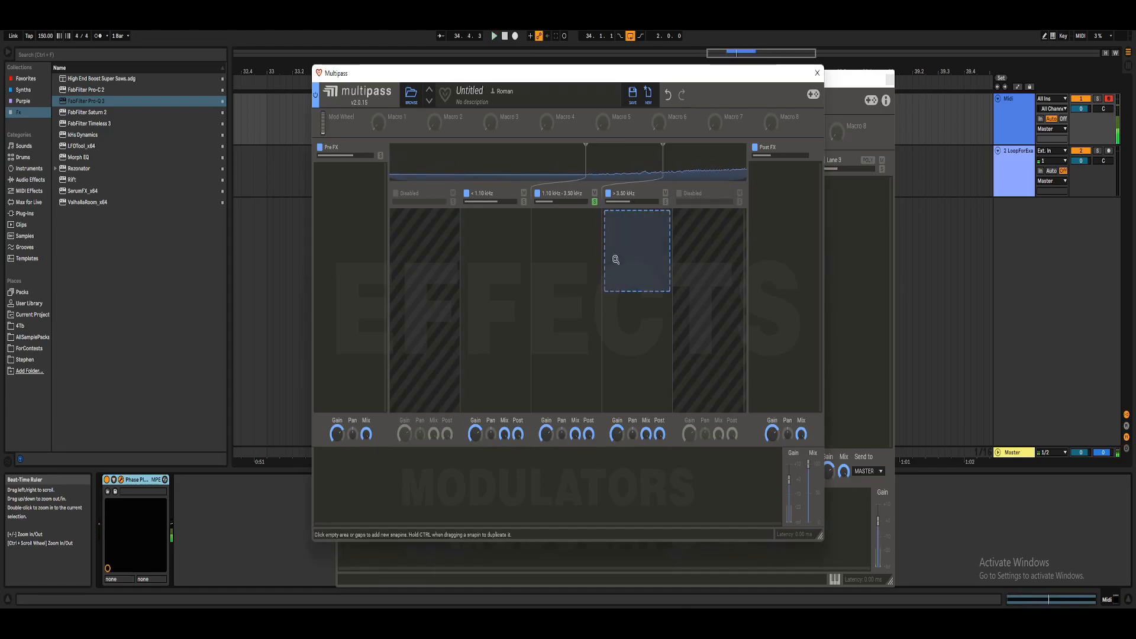
Add an Audio Follower modulator in Multipass with Band 3 as its source, and raise its gain to about +11 dB during playback
left_click(367, 472)
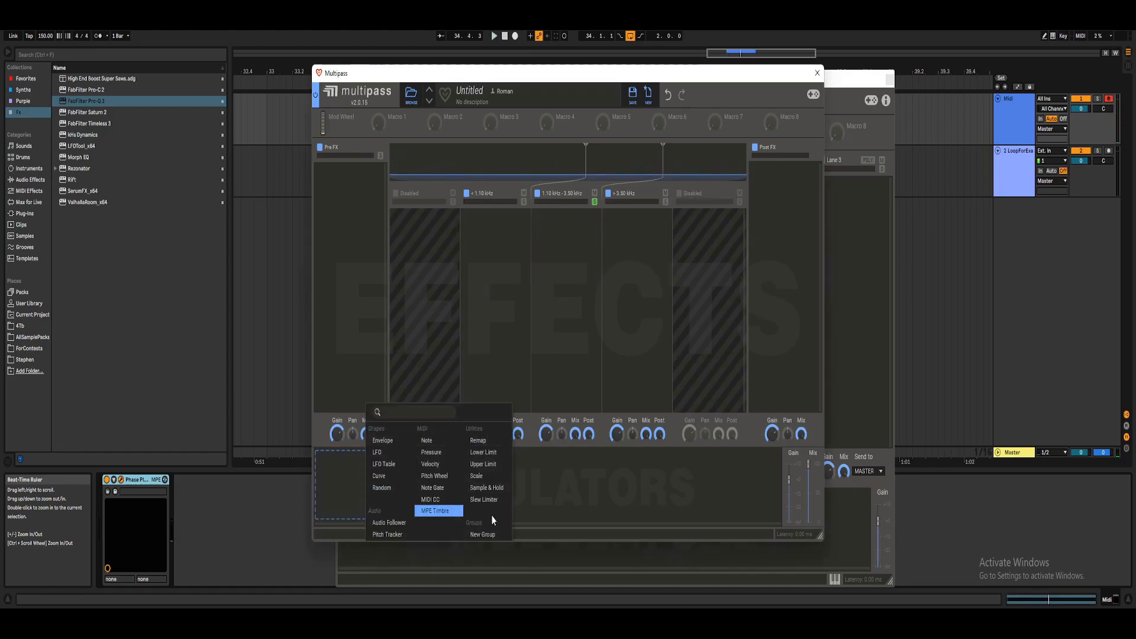
left_click(388, 523)
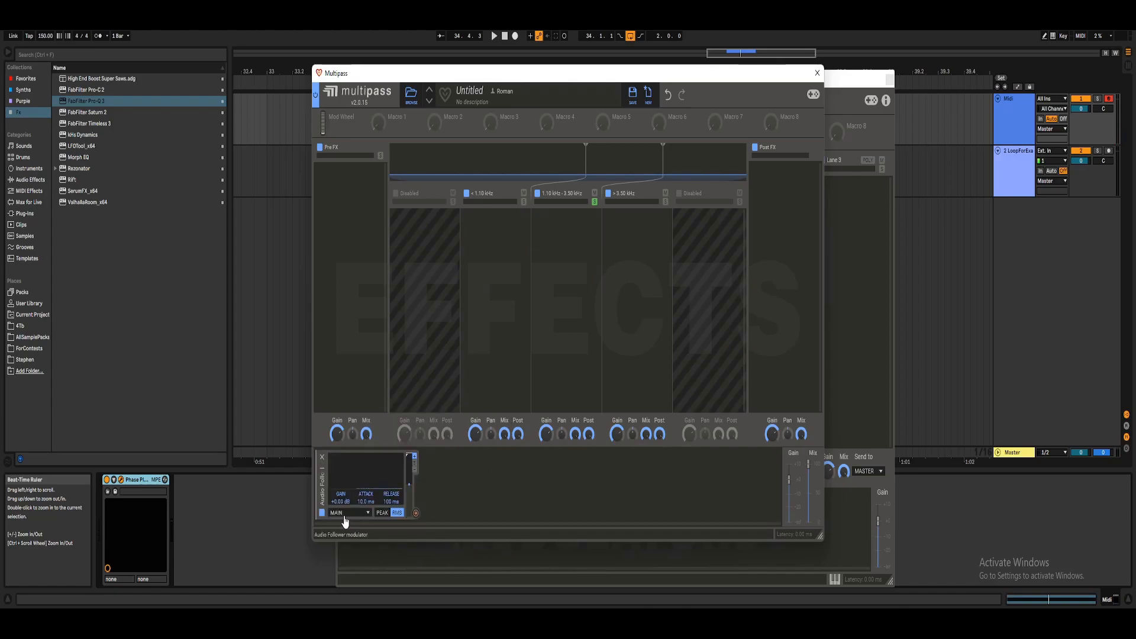
left_click(346, 515)
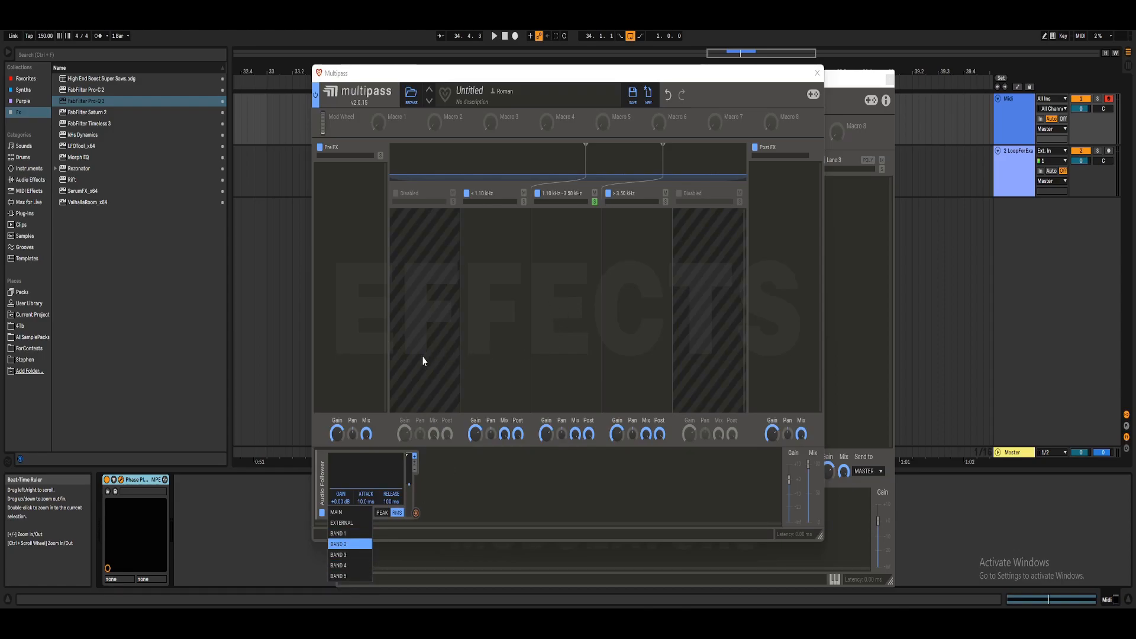
left_click(340, 557)
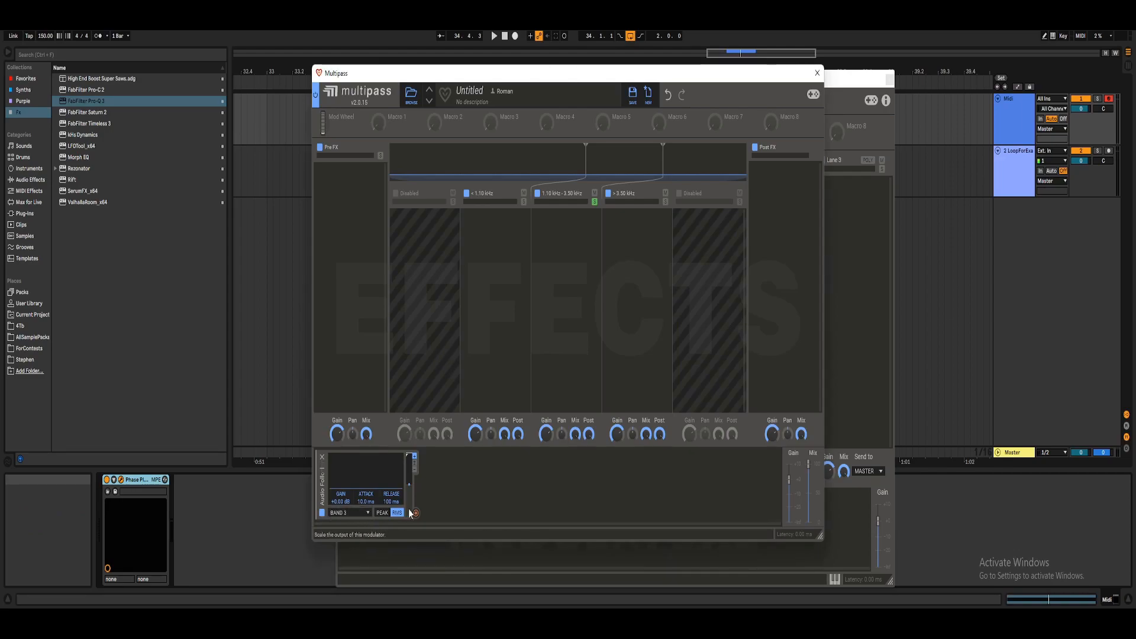
key("space")
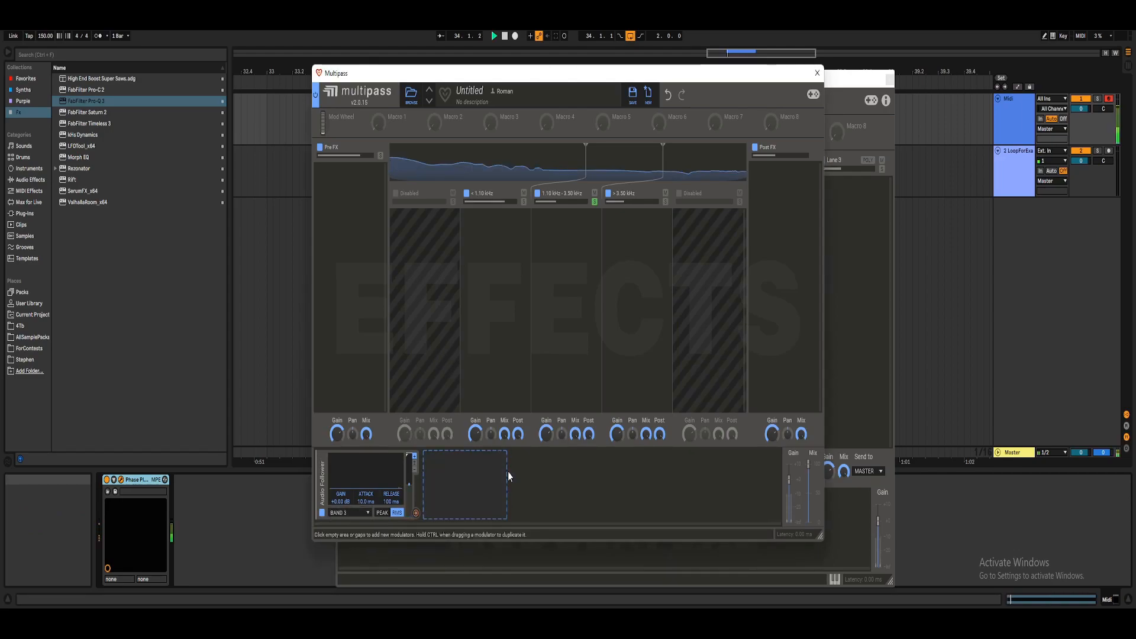
left_click_drag(343, 501, 345, 480)
double_click(344, 501)
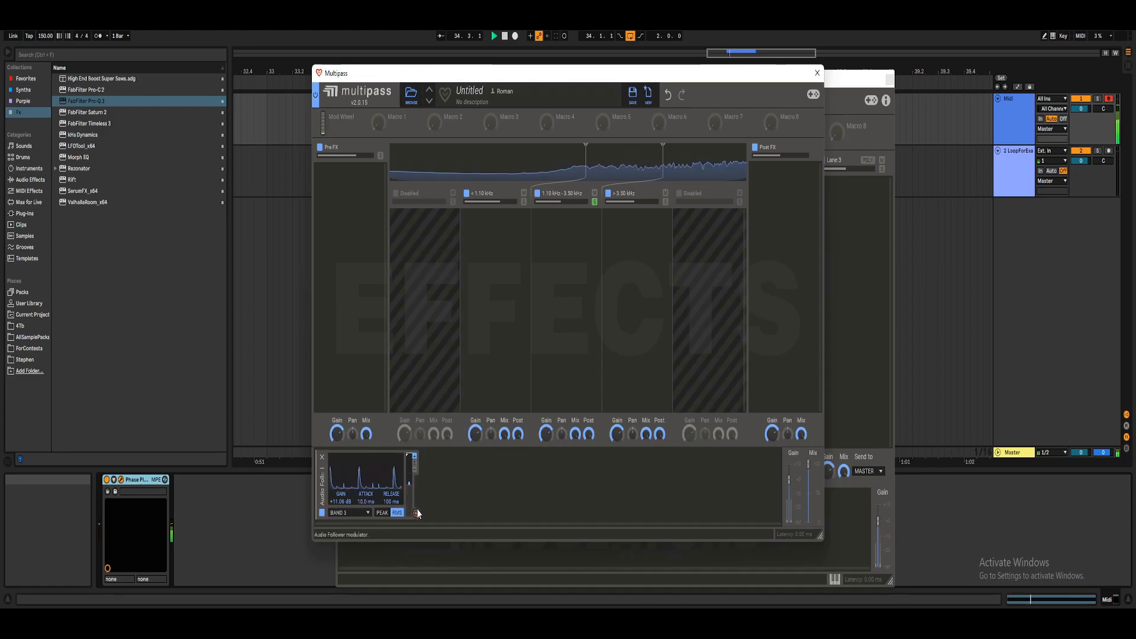
Add a Slice EQ to band 3 and place a peak filter at about 548 Hz, with its filter controls shown
left_click(571, 259)
left_click(740, 332)
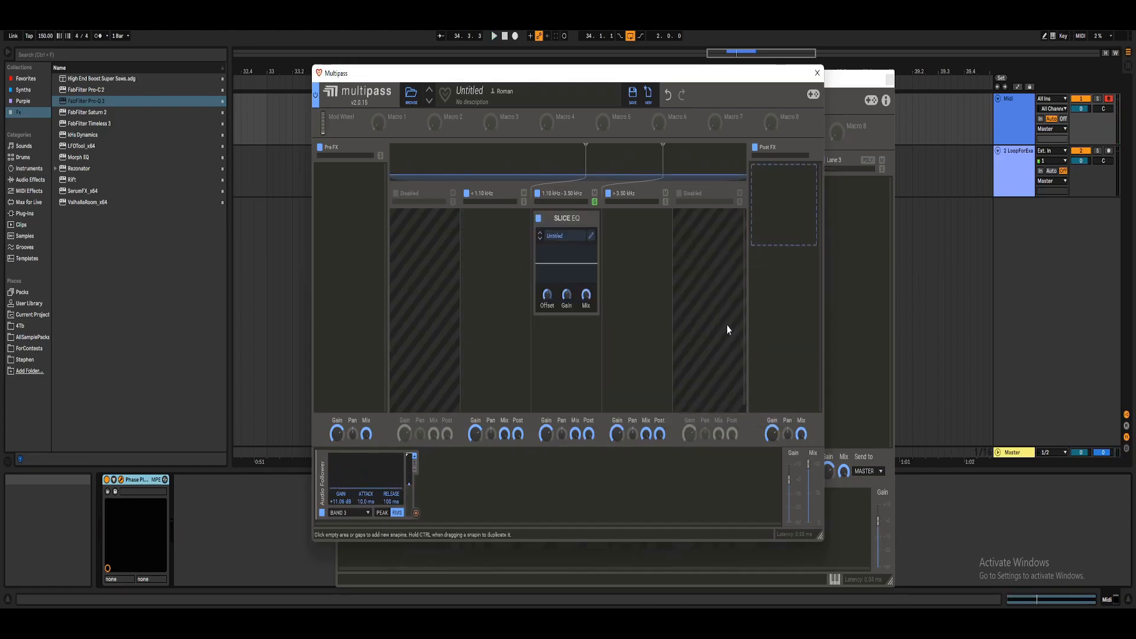
left_click(591, 237)
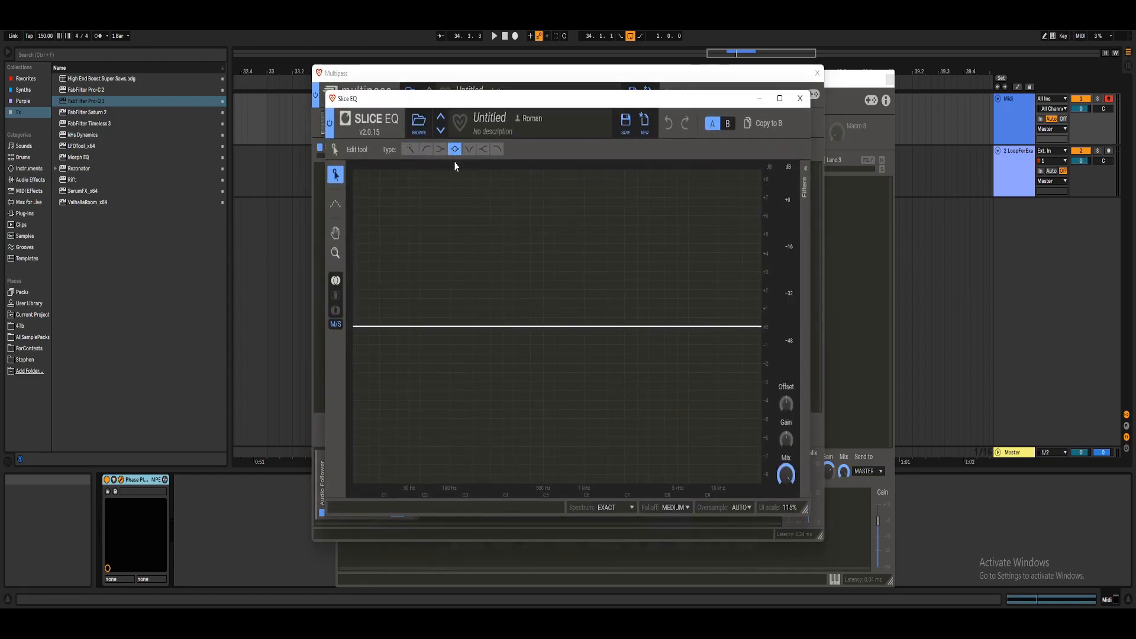
left_click(549, 325)
left_click(805, 169)
left_click_drag(697, 98, 818, 58)
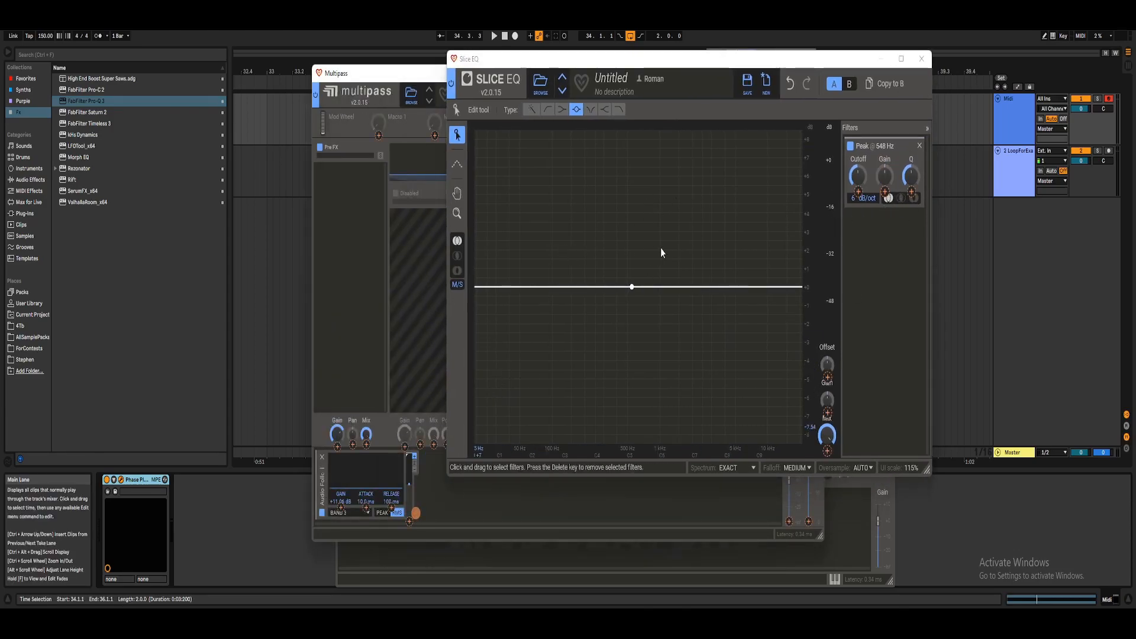
Modulate the peak filter's gain with the Audio Follower down to -30 dB while the loop plays
key("space")
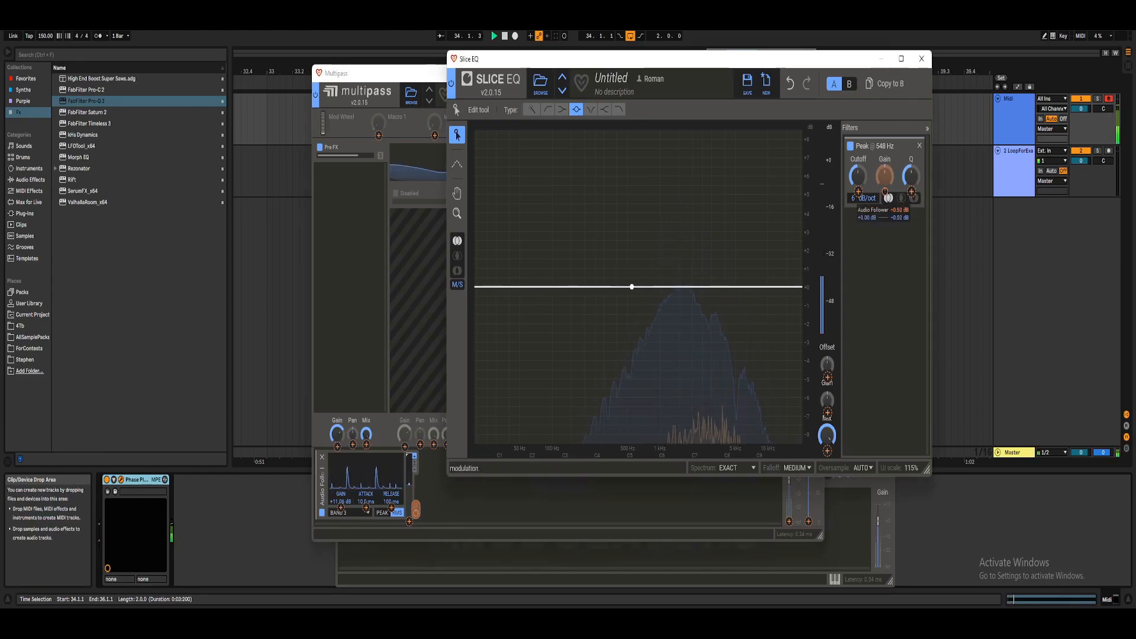
left_click_drag(887, 197, 888, 197)
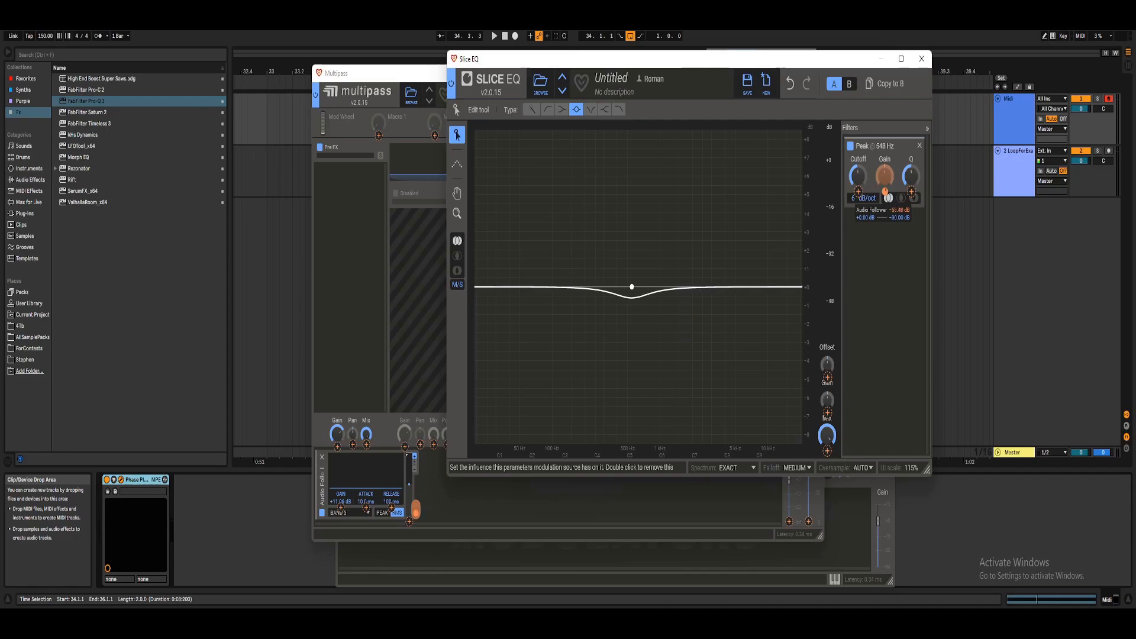
left_click_drag(887, 195, 887, 198)
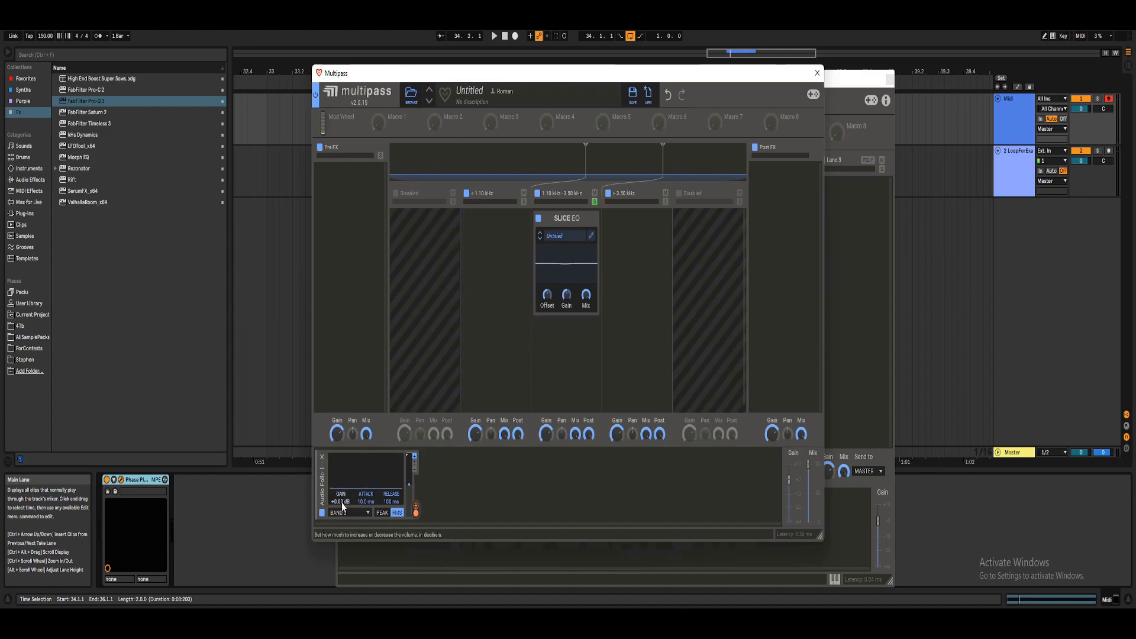
Try the Audio Follower's gain at -30 dB while checking the Slice EQ curve, and raise it to about -8.8 dB during playback
key("space")
left_click_drag(340, 503, 340, 562)
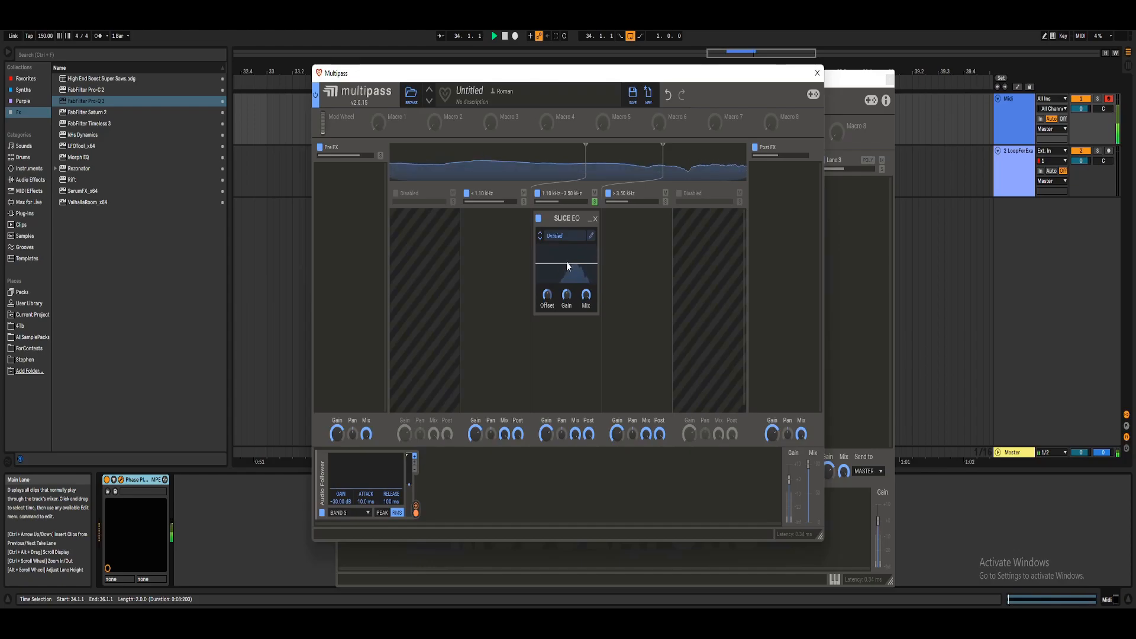
left_click(591, 236)
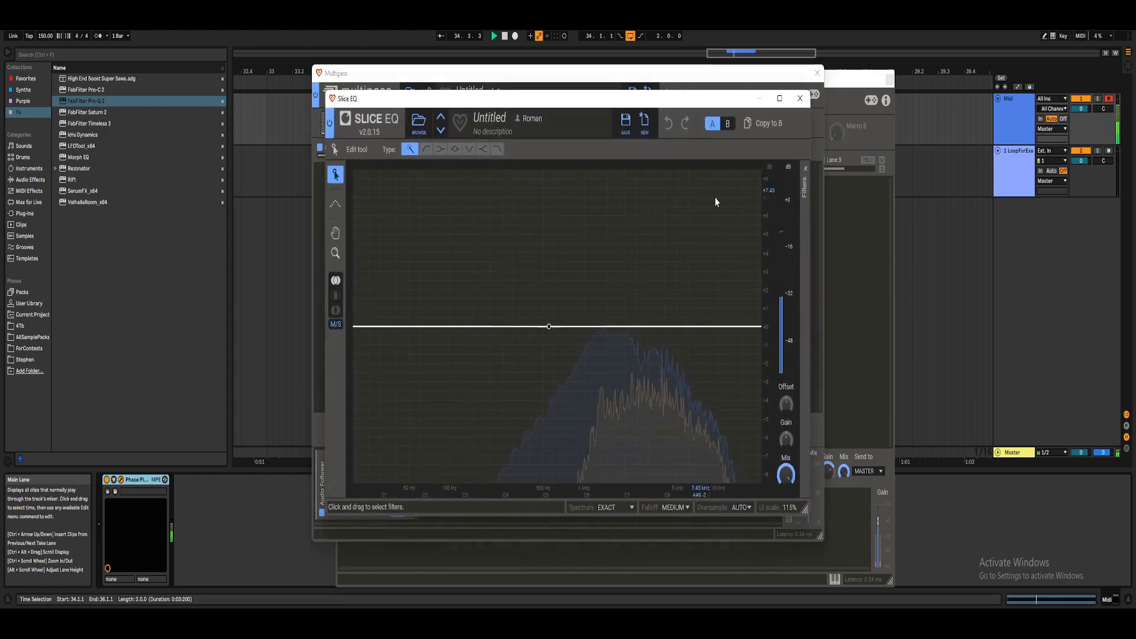
left_click(800, 98)
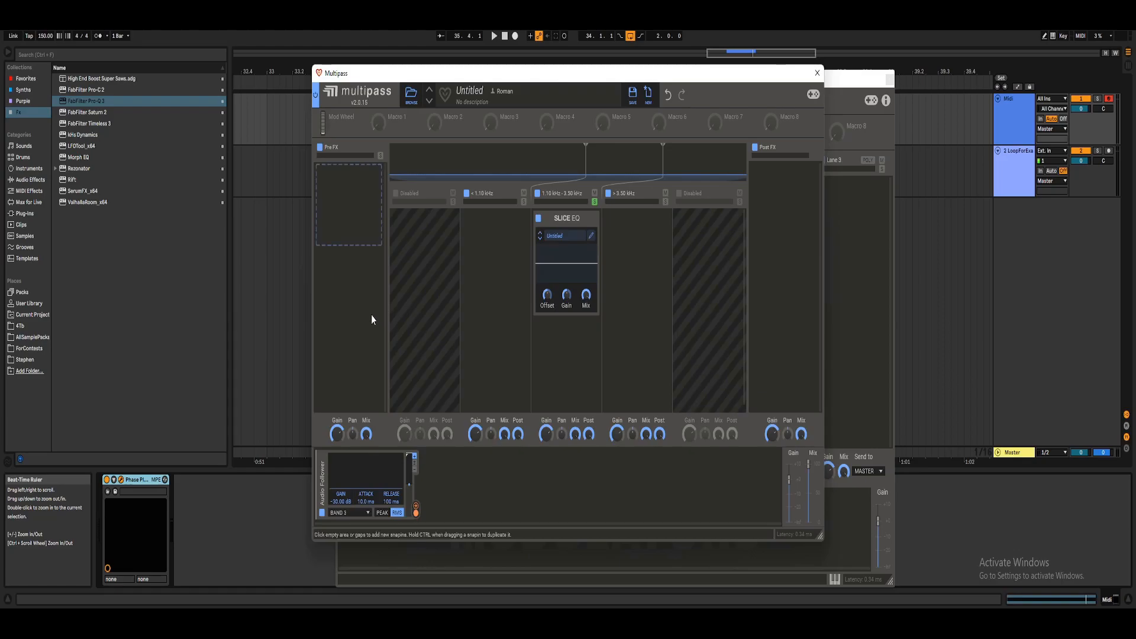
key("space")
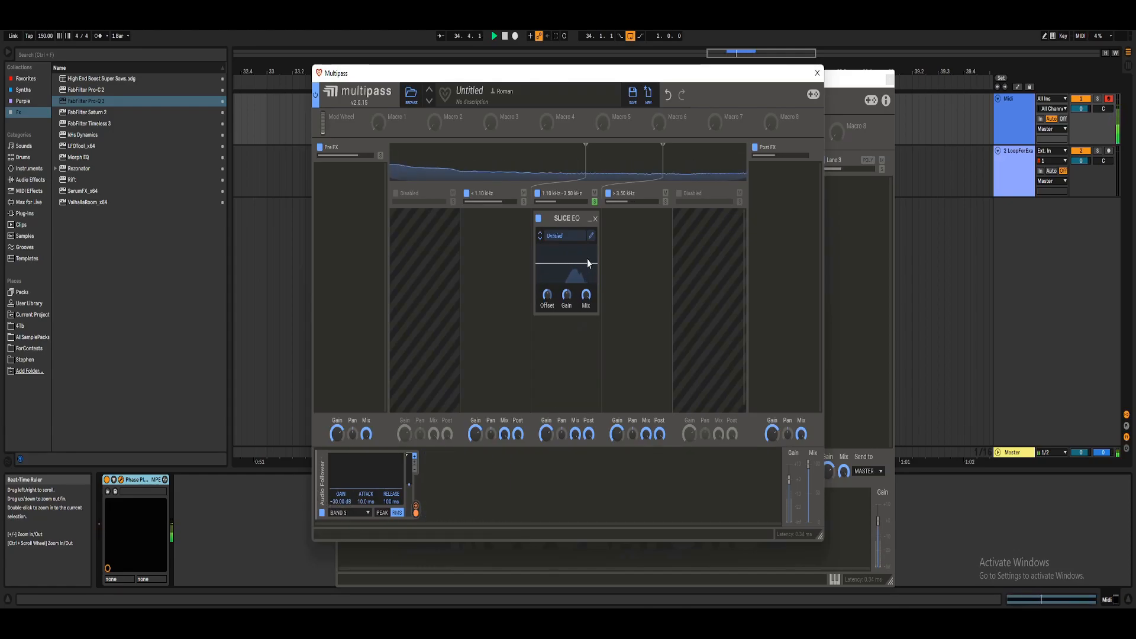
left_click_drag(340, 501, 341, 436)
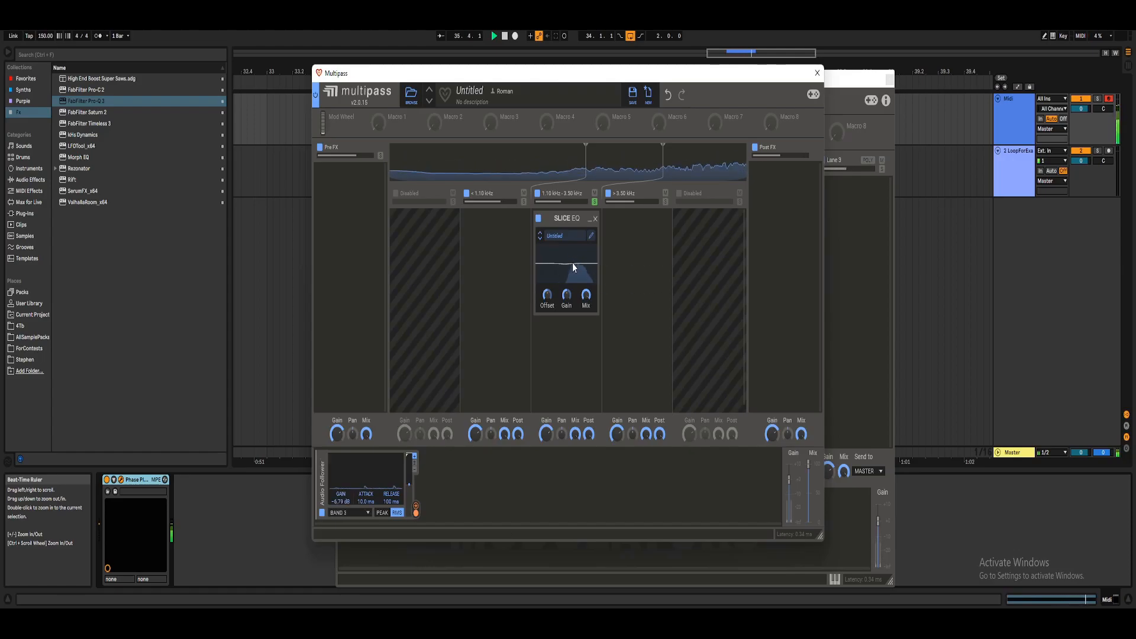
Raise the Audio Follower's gain to +30 dB while checking the Slice EQ curve, stop playback, and return to Phase Plant
left_click(591, 236)
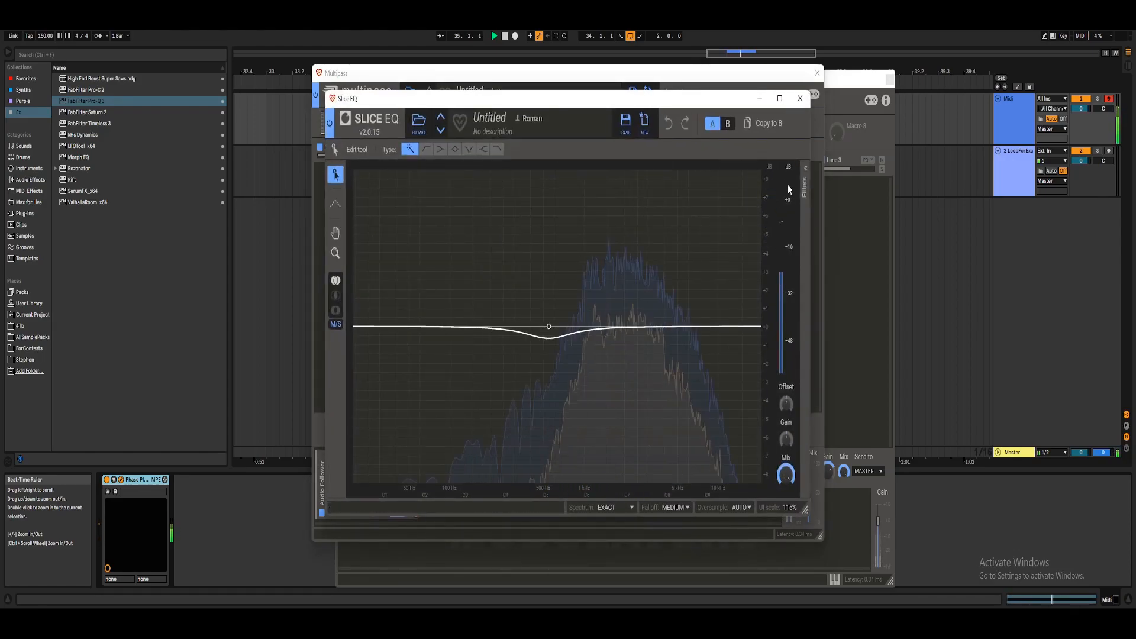
left_click_drag(738, 217, 738, 178)
left_click(800, 99)
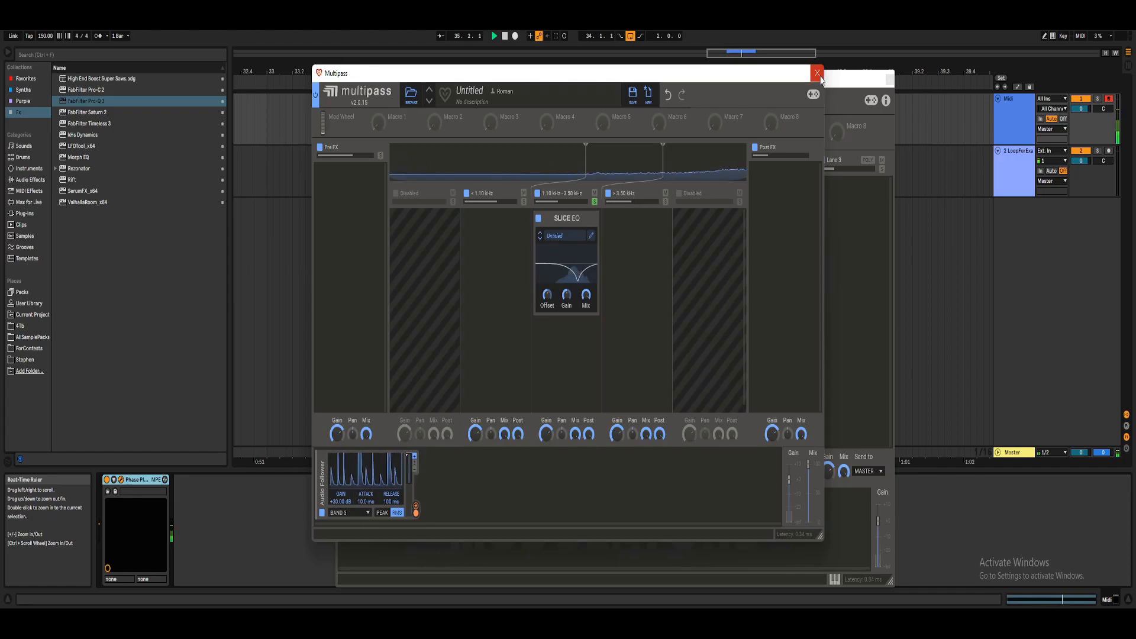
key("space")
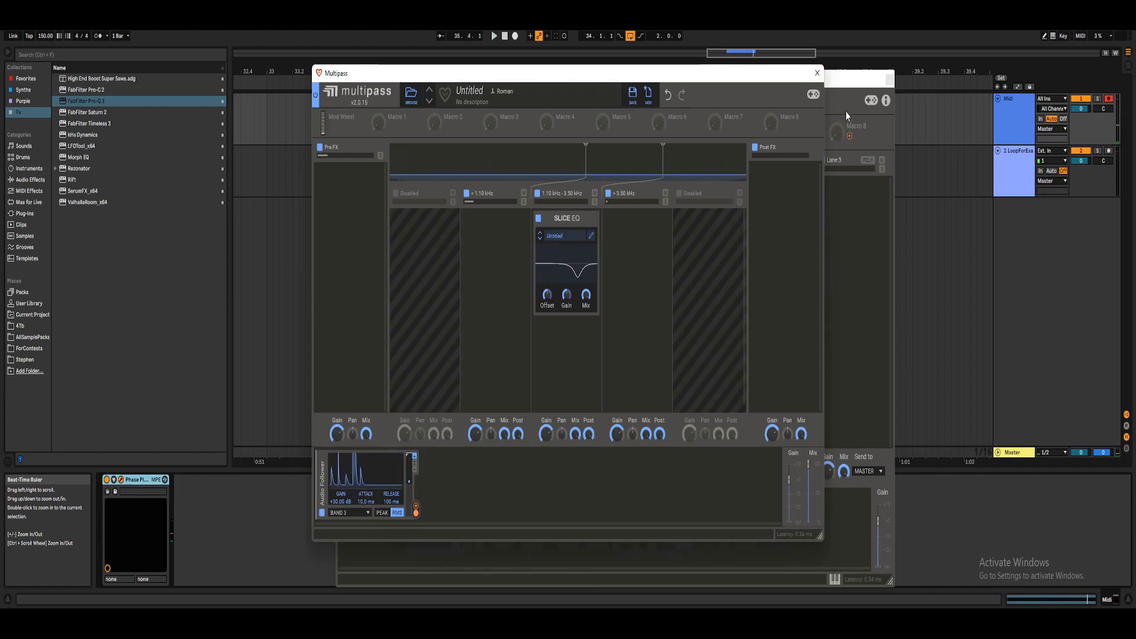
left_click(817, 73)
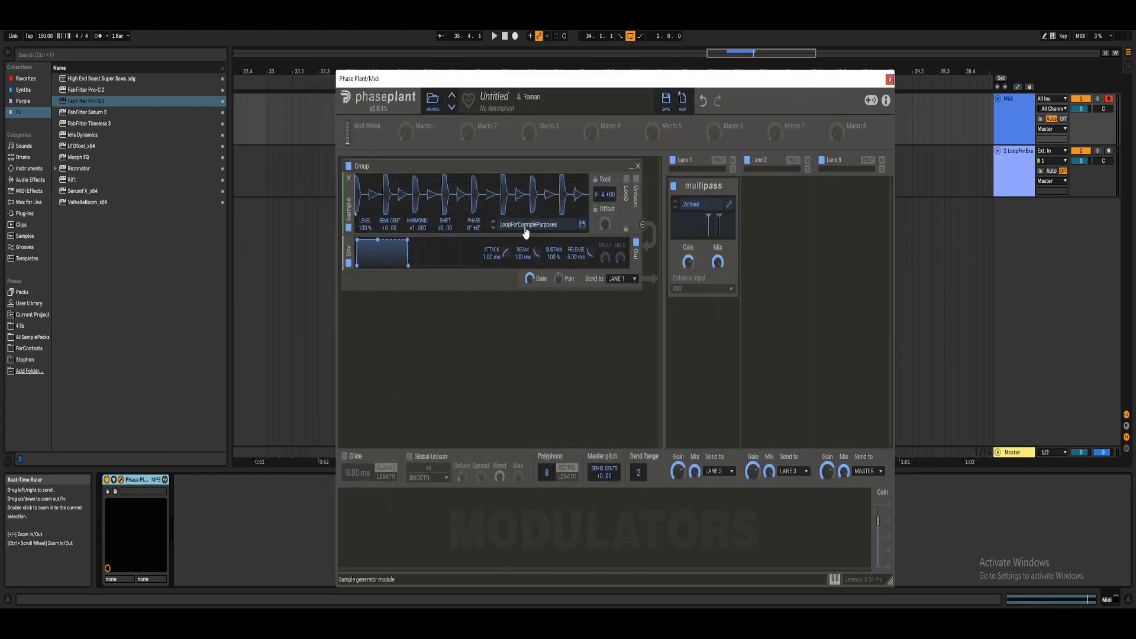
Play the loop and compare the sound with Multipass bypassed and re-enabled, checking the Slice EQ movement inside Multipass
key("space")
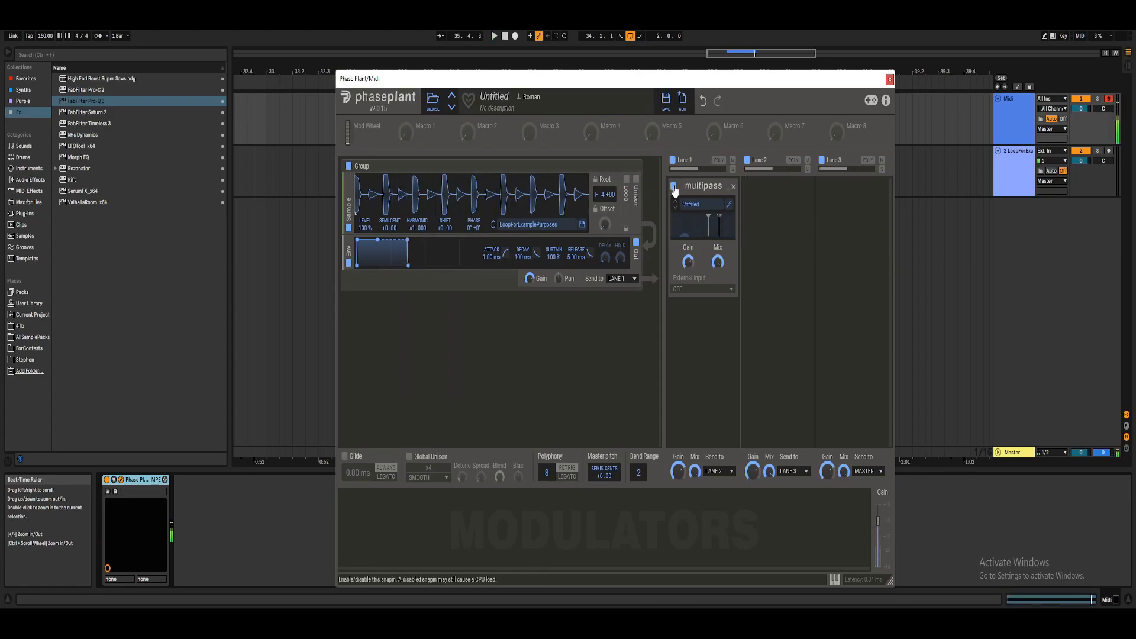
left_click(673, 187)
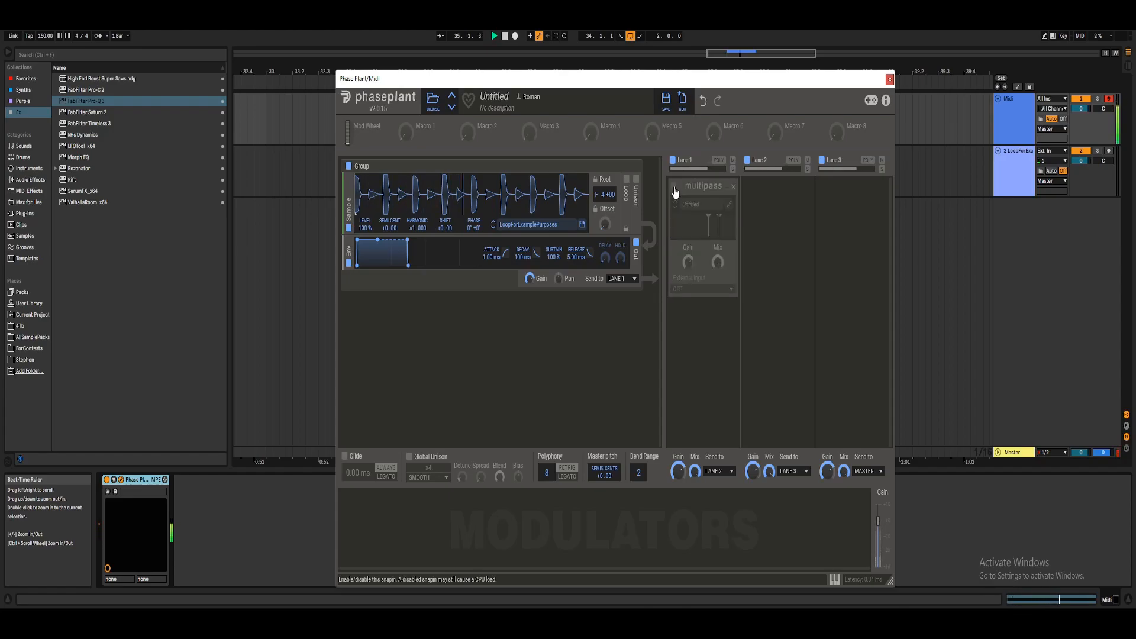
left_click(674, 187)
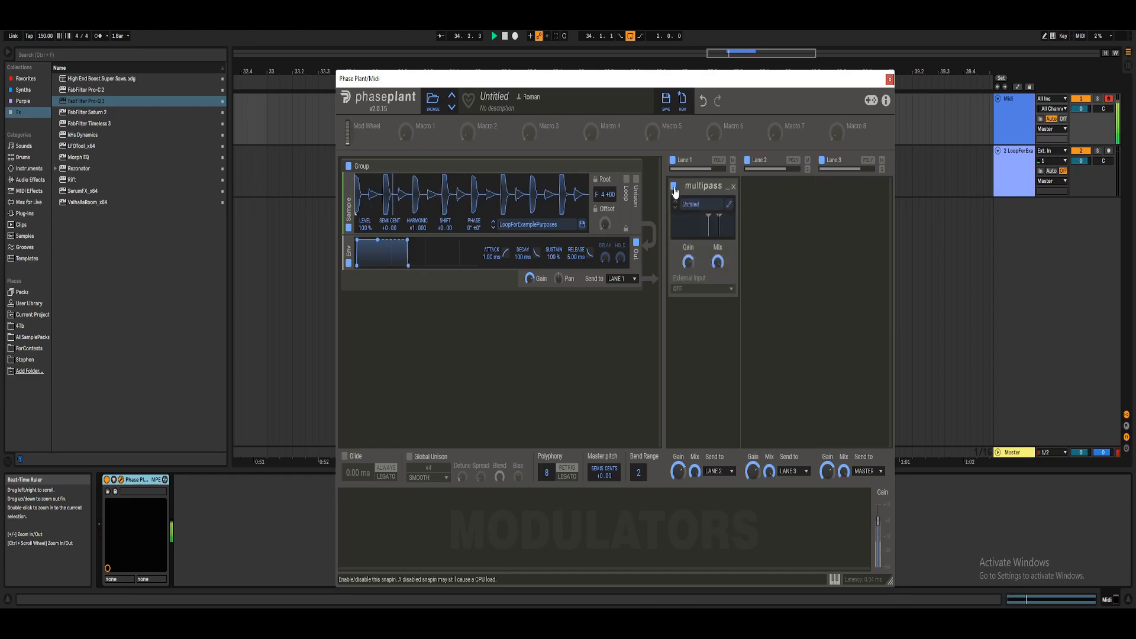
left_click(729, 205)
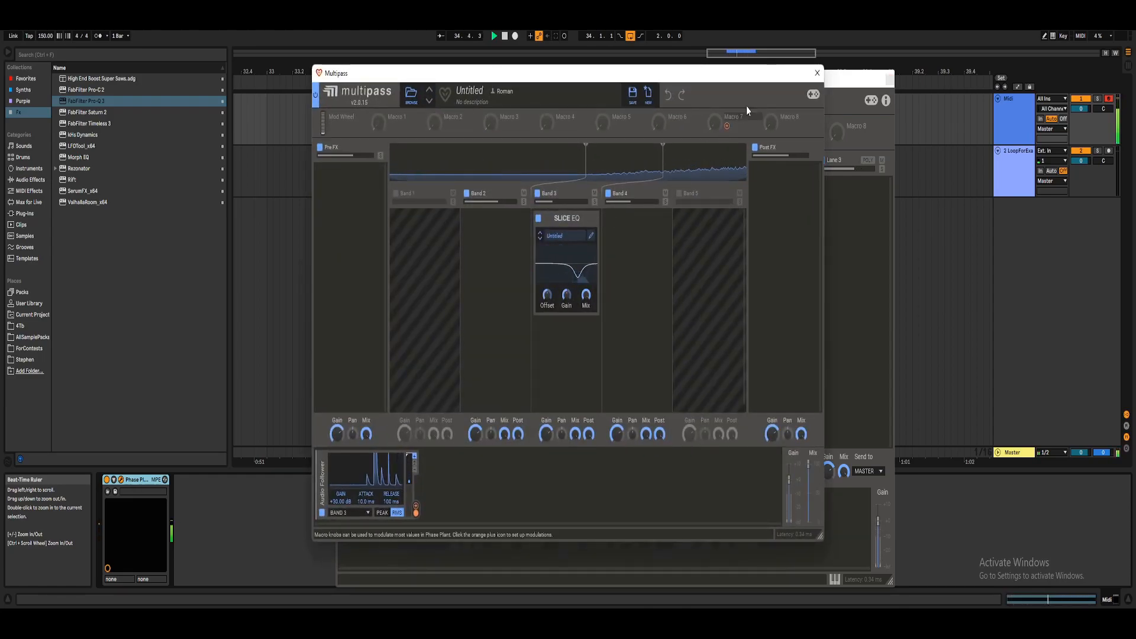
left_click(817, 73)
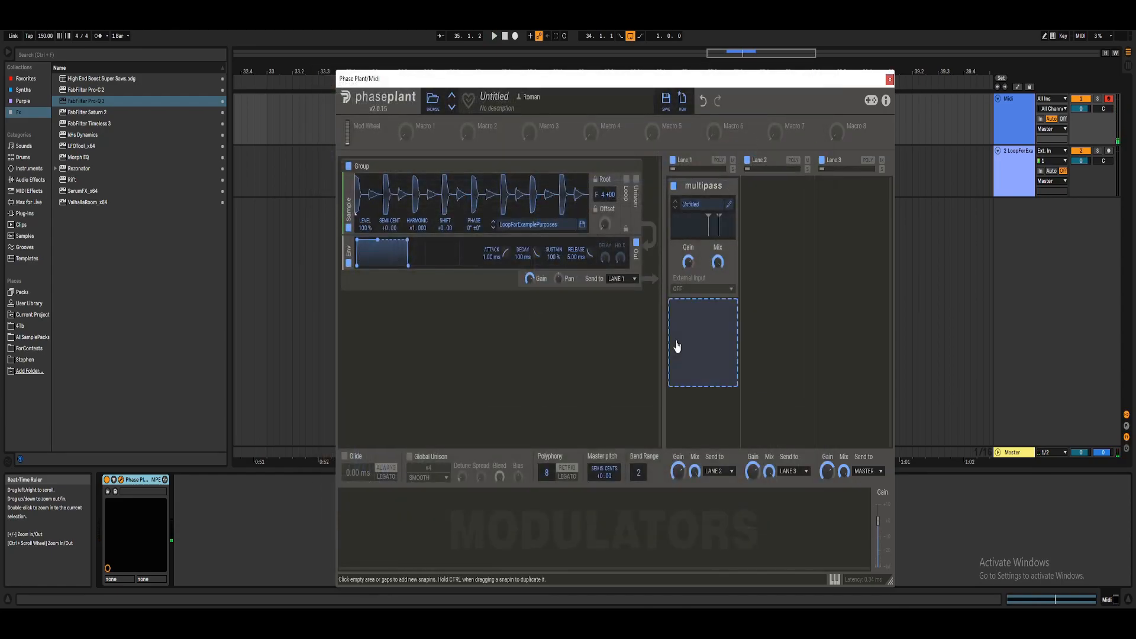
Shift the Multipass crossover between Band 3 and Band 4 to a slightly higher frequency
left_click(728, 204)
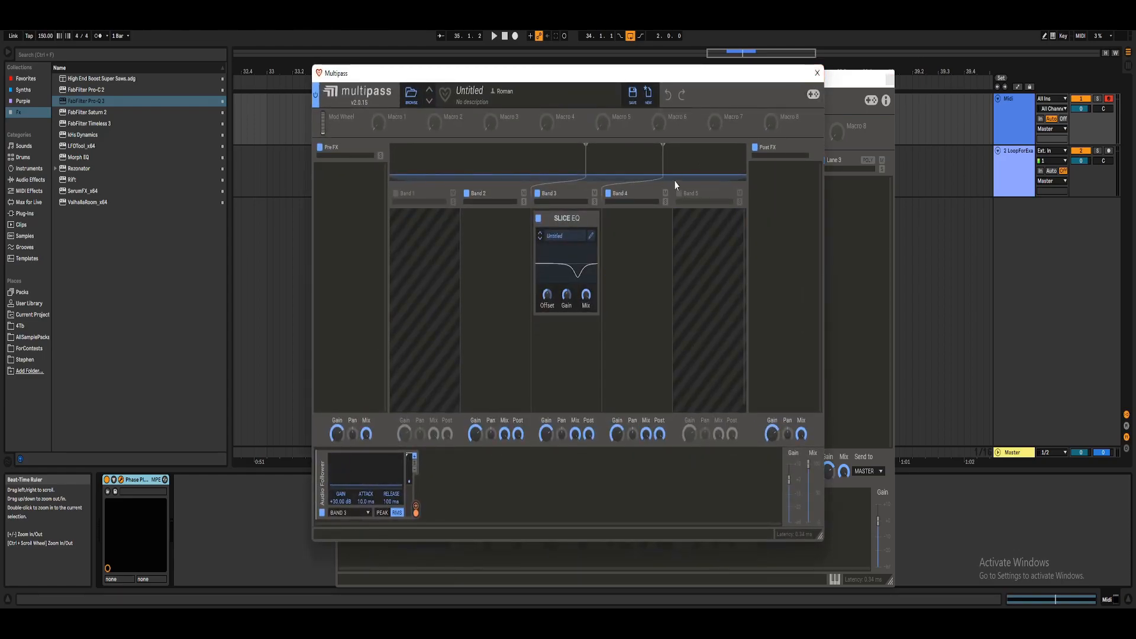
mouse_move(665, 168)
left_mouse_down()
mouse_move(641, 169)
mouse_move(669, 167)
left_mouse_up()
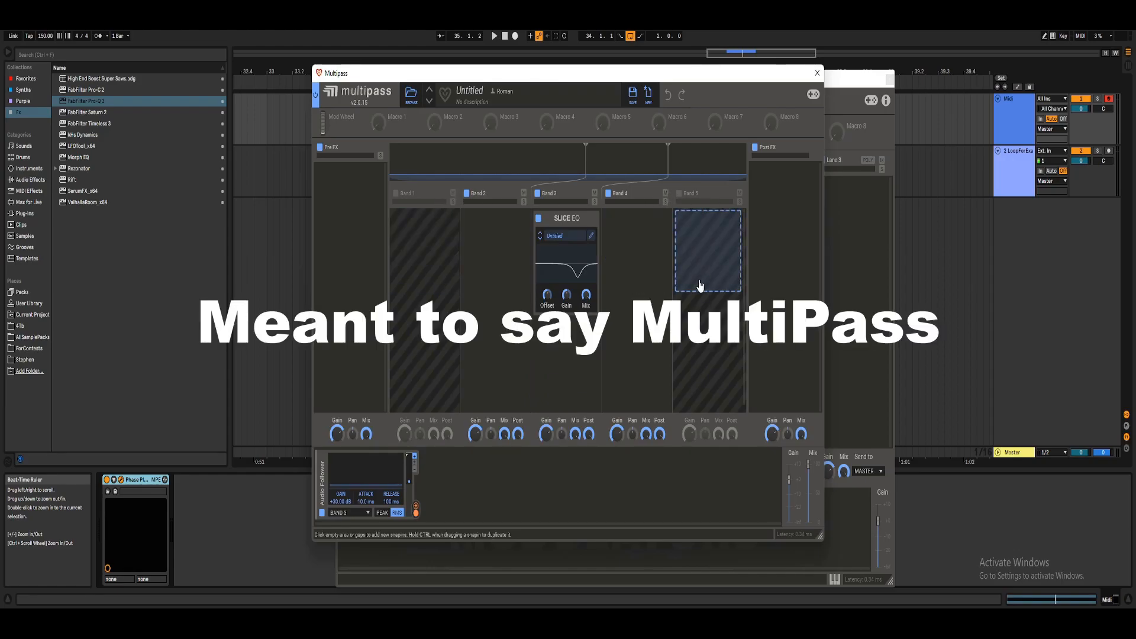
left_click(815, 77)
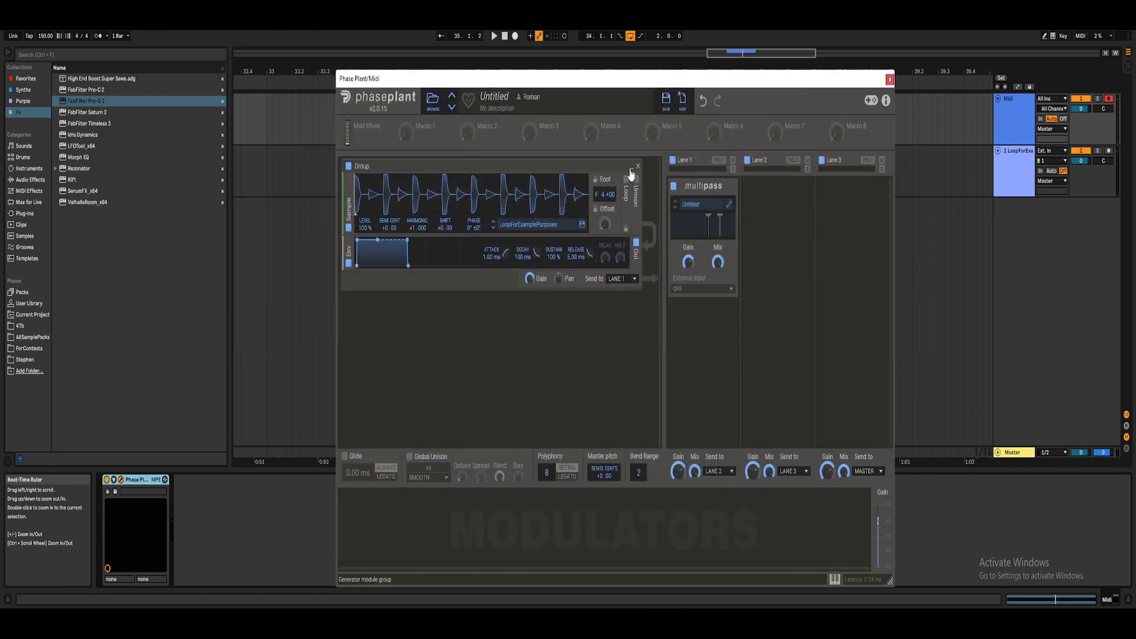
left_click(730, 207)
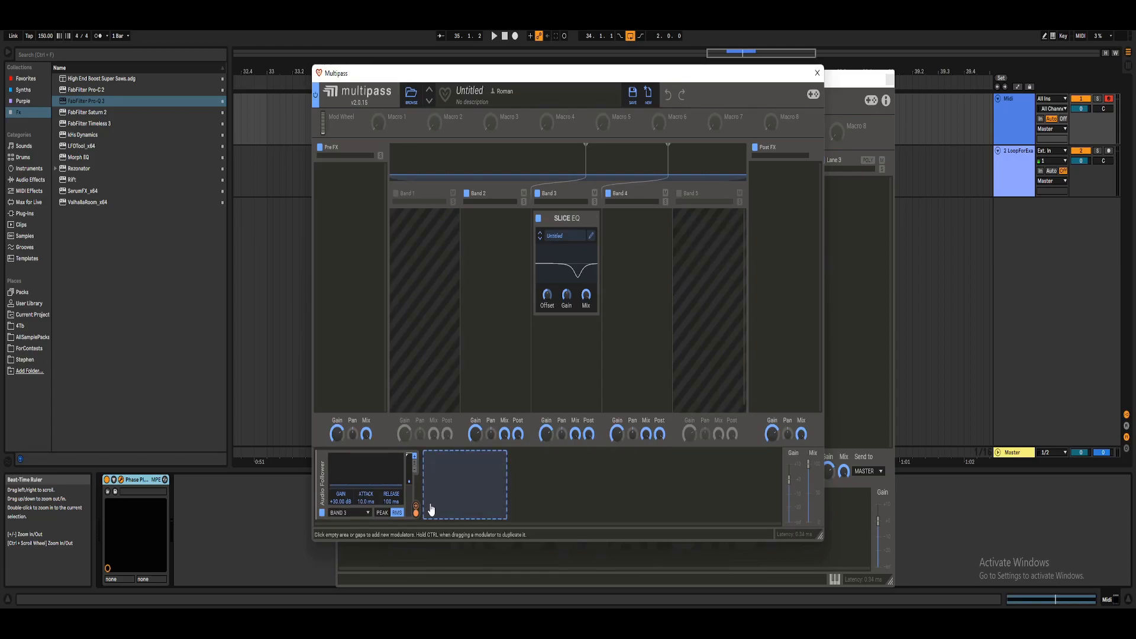
left_click_drag(775, 79, 793, 83)
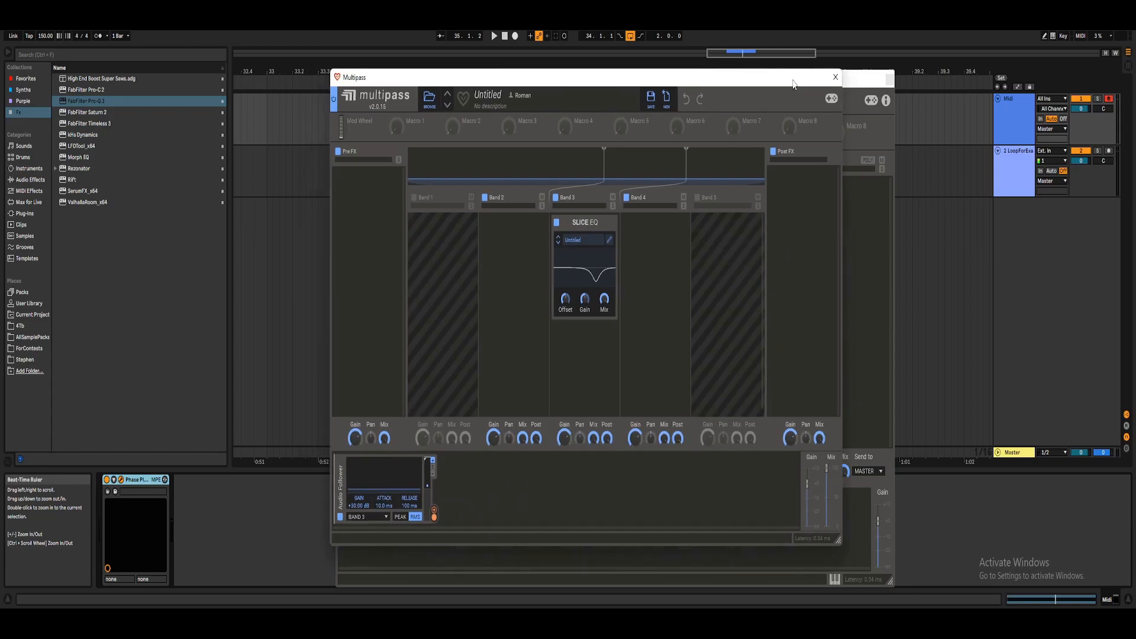
left_click(835, 78)
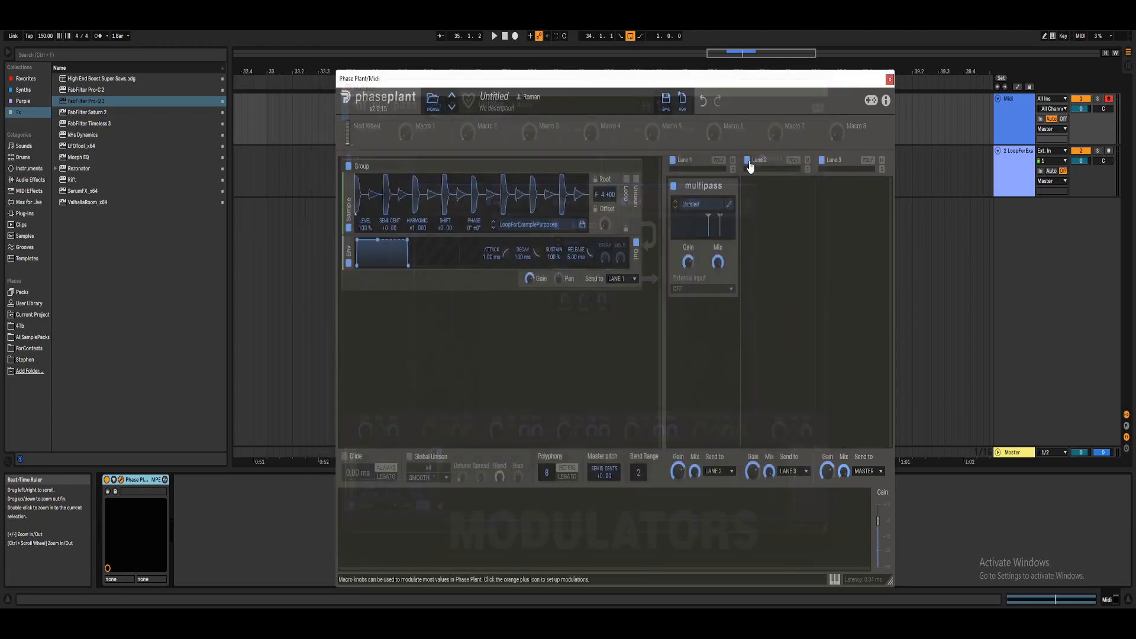
left_click(730, 207)
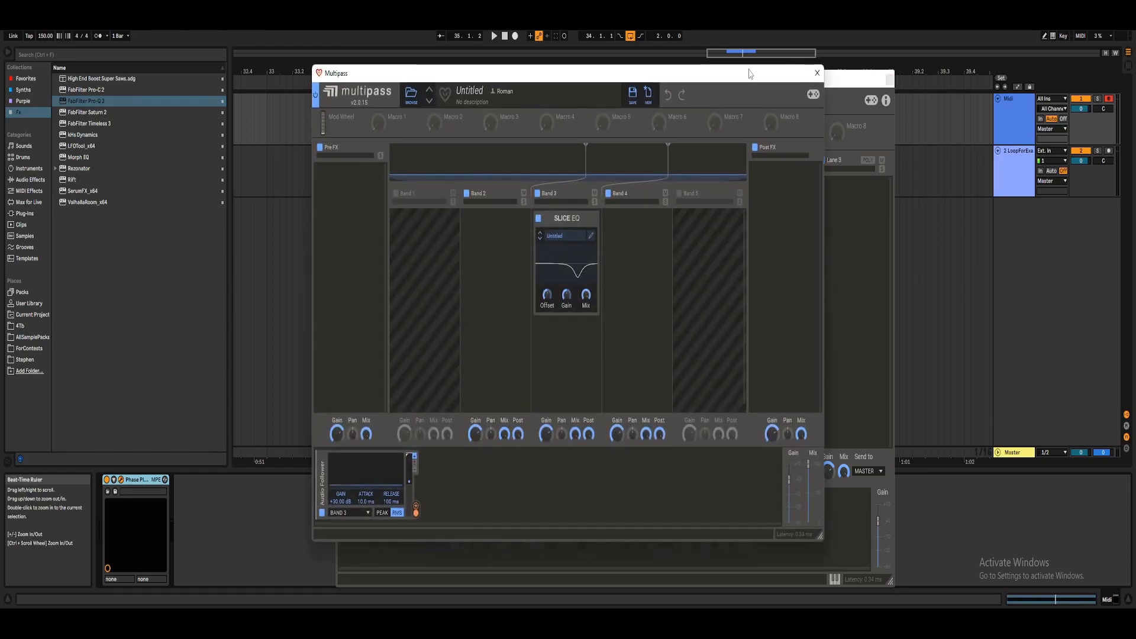
left_click_drag(750, 74, 777, 122)
left_click(844, 120)
left_click_drag(868, 83, 840, 72)
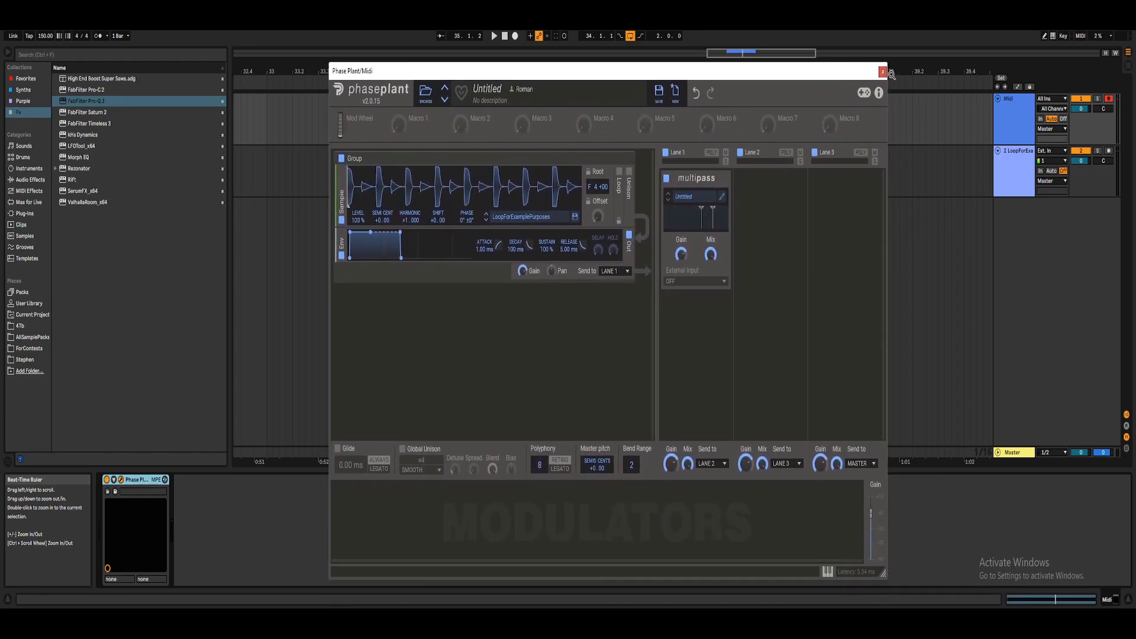